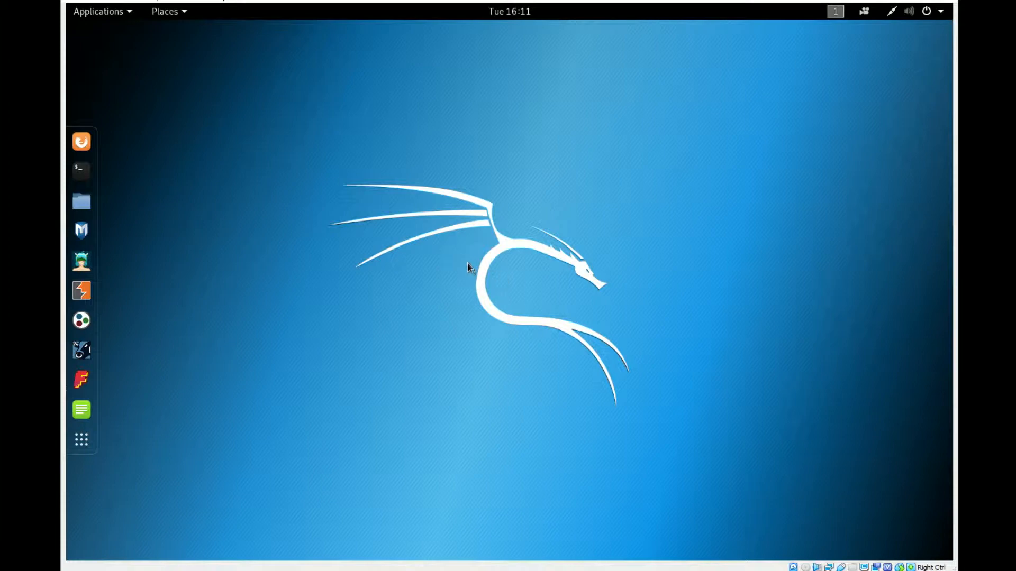
# - Switch to the Windows XP virtual machine, examine its IP configuration in the Command Prompt, and minimize the machine's window
pyautogui.moveTo(402, 569)
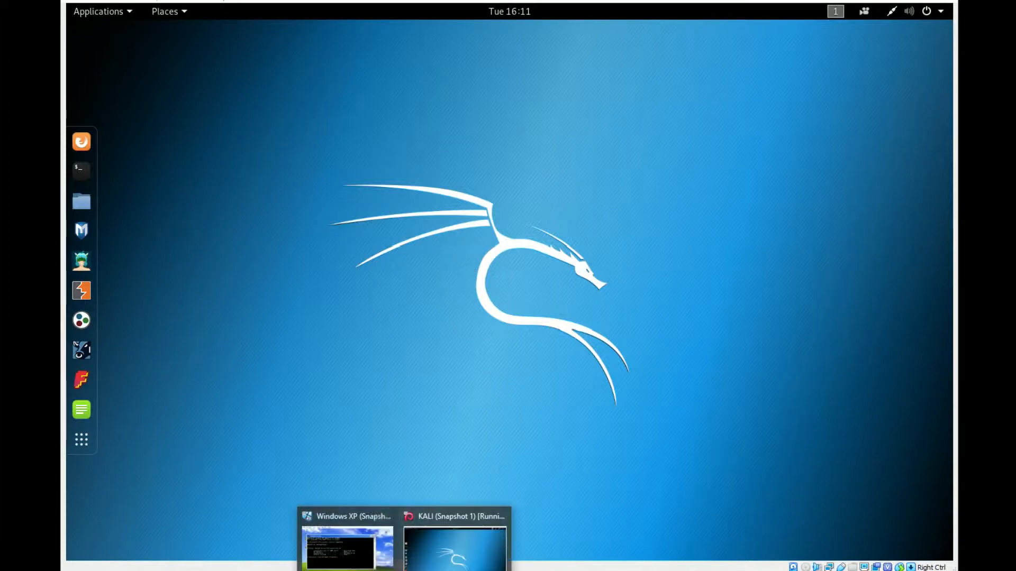
pyautogui.click(360, 545)
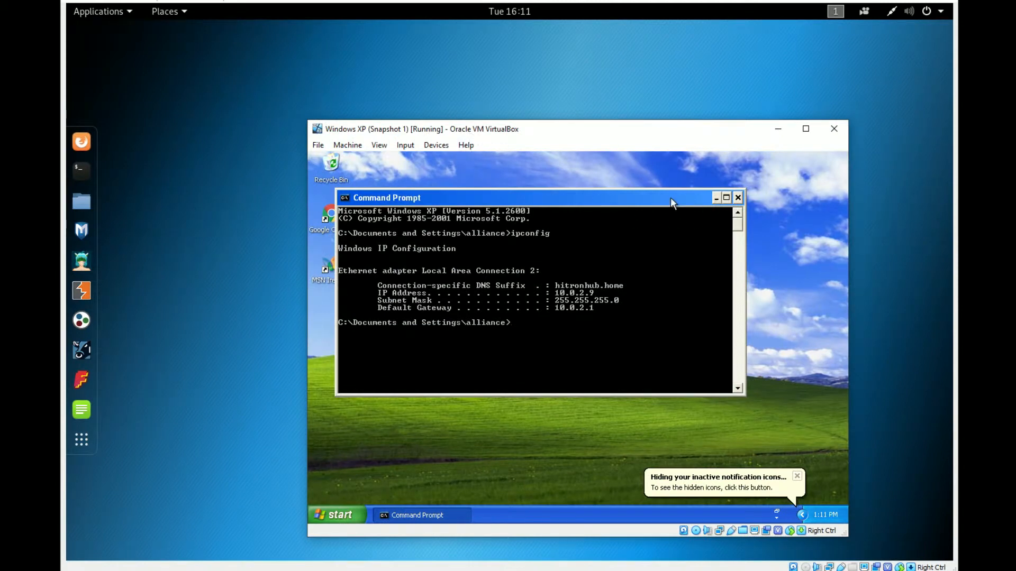
pyautogui.moveTo(671, 198); pyautogui.dragTo(691, 196)
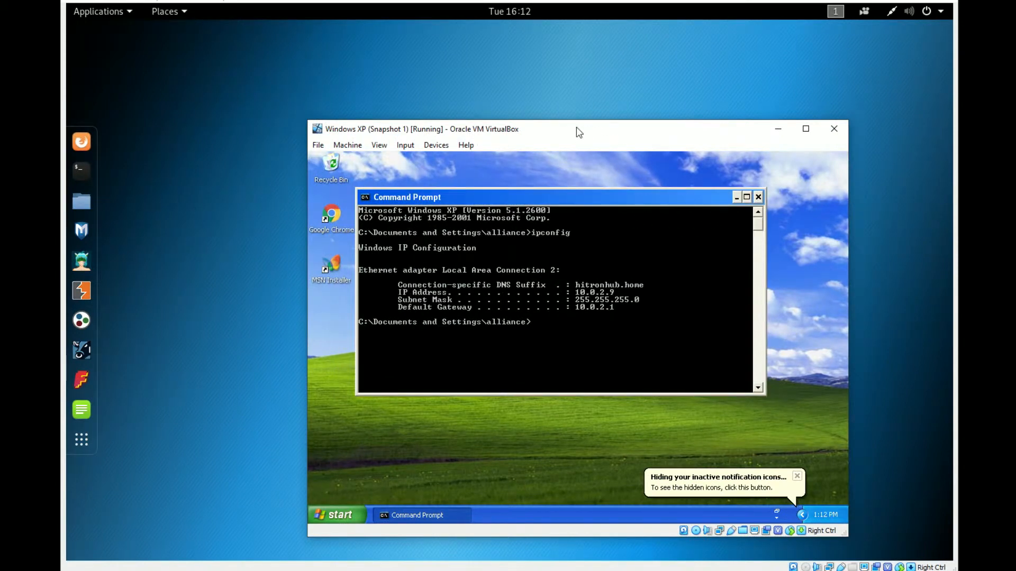
pyautogui.click(778, 129)
# - Open a terminal in the Kali virtual machine and widen its window
pyautogui.click(74, 176)
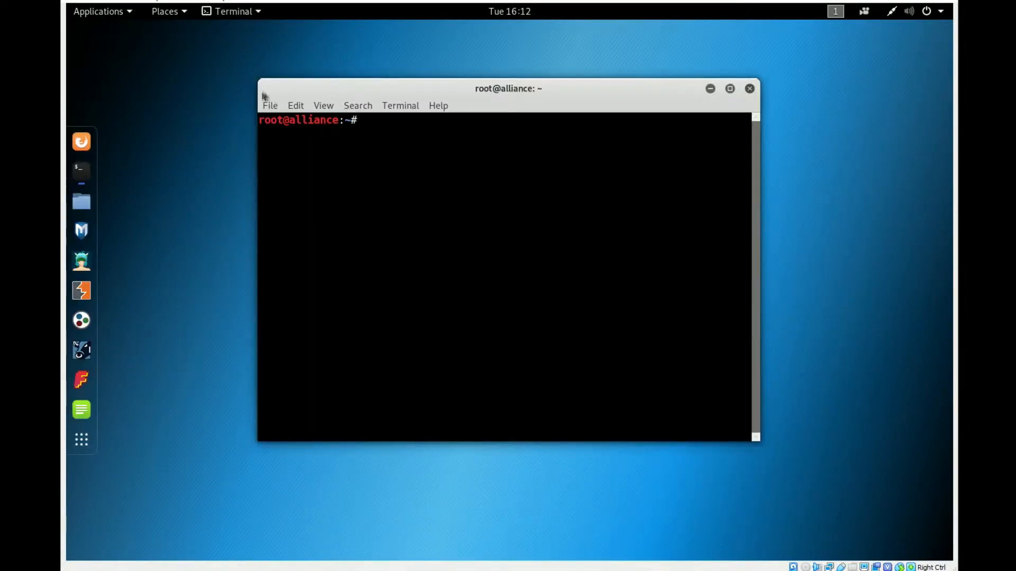
pyautogui.moveTo(258, 86); pyautogui.dragTo(177, 87)
pyautogui.write('ettrcap')
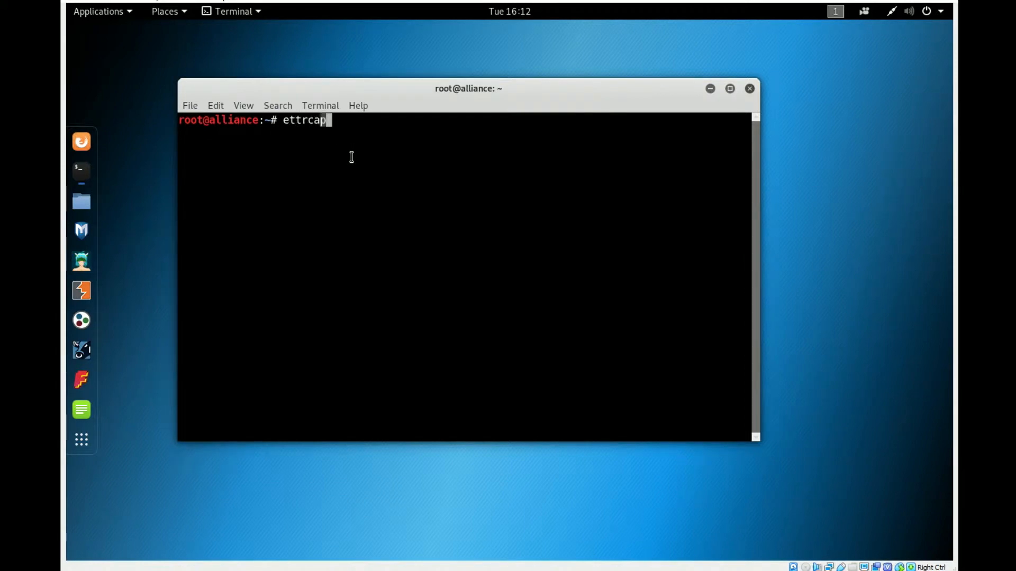
pyautogui.write(' -G')
pyautogui.press('Return')
# - Launch Ettercap's graphical interface with the command ettercap -G and move its window away from the screen corner
pyautogui.write('ettercap -G')
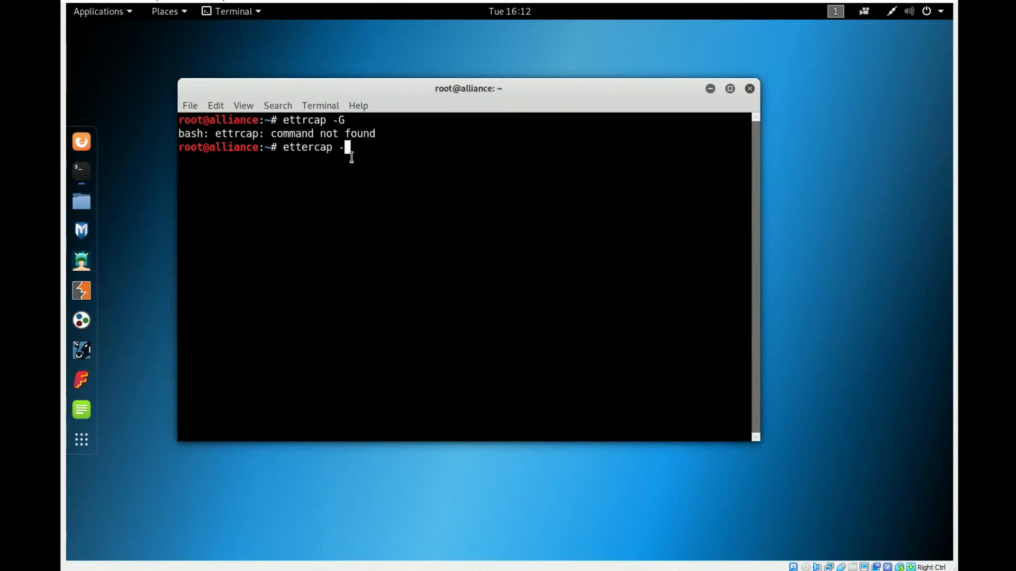
pyautogui.press('Return')
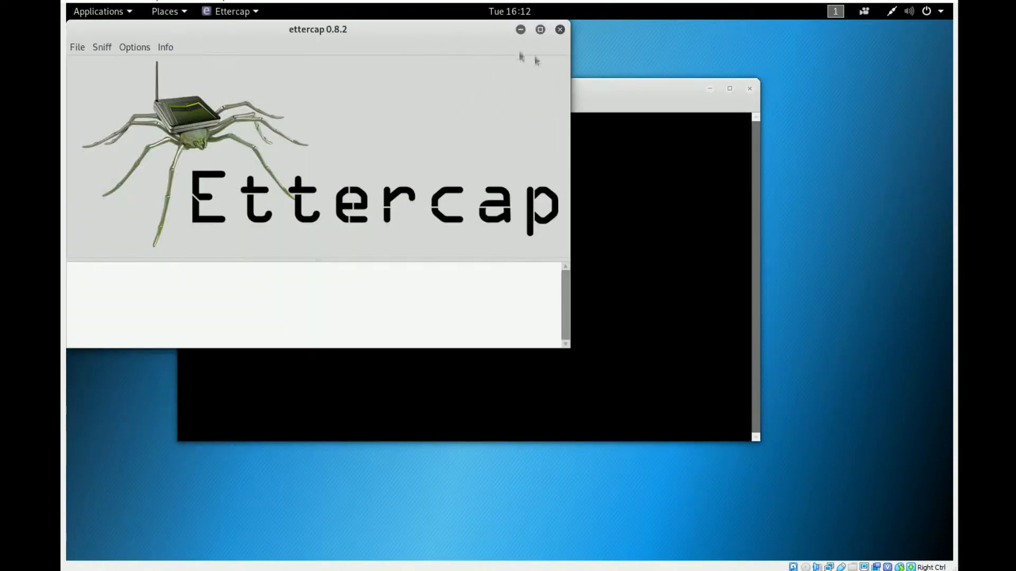
pyautogui.moveTo(397, 34); pyautogui.dragTo(570, 86)
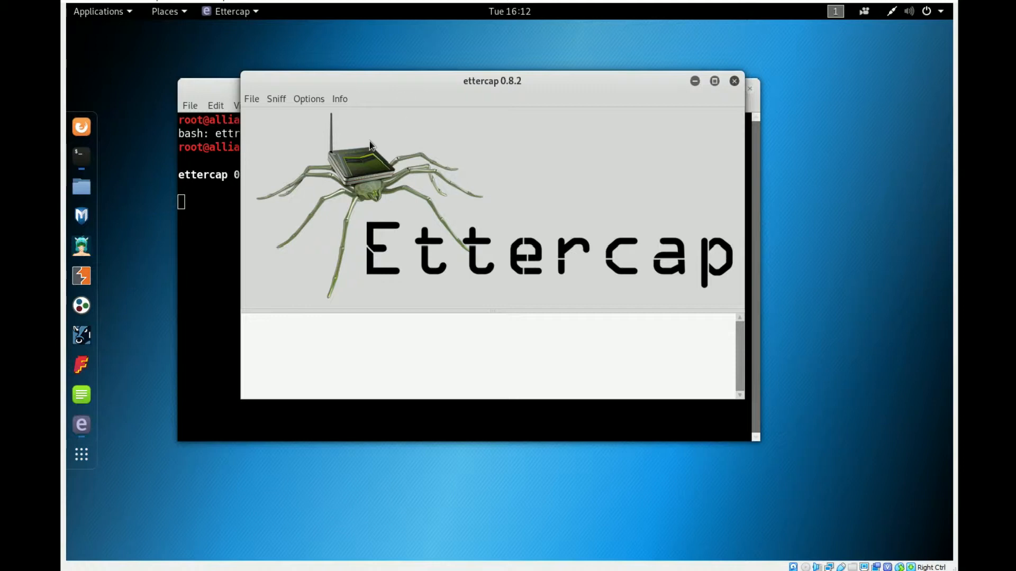
pyautogui.moveTo(383, 87); pyautogui.dragTo(404, 85)
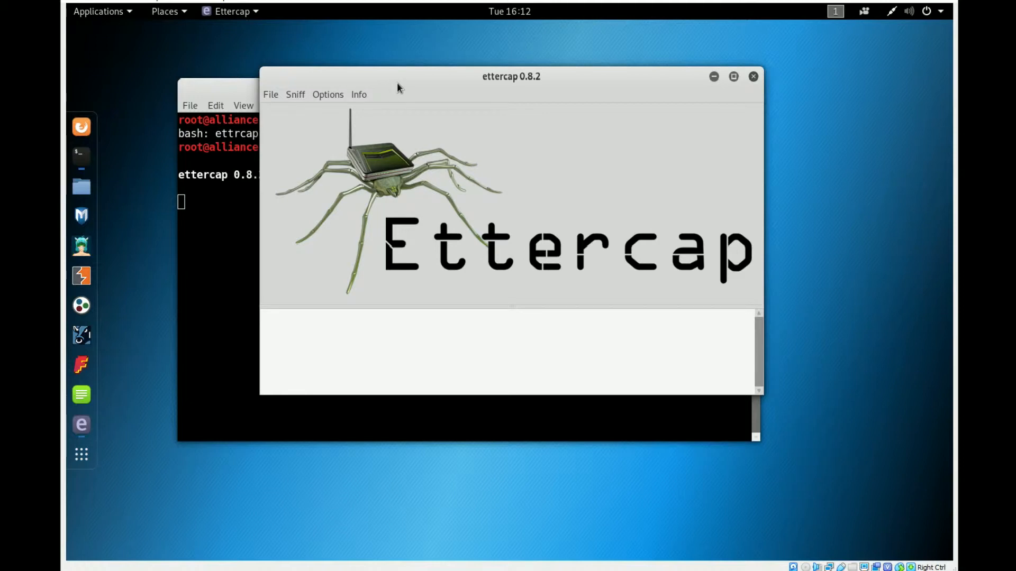
# - Start unified sniffing in Ettercap on the eth0 network interface
pyautogui.click(296, 95)
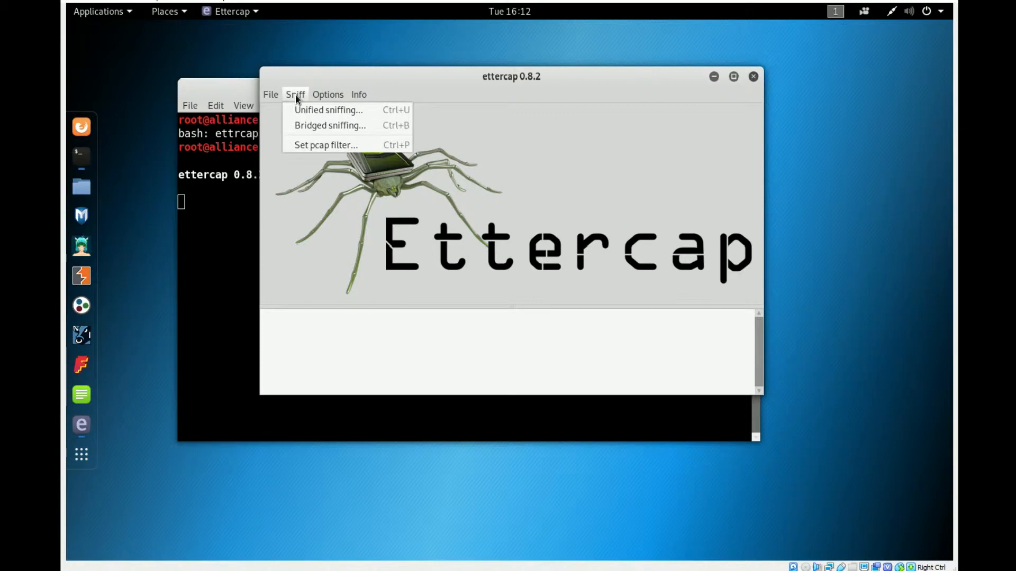
pyautogui.click(370, 109)
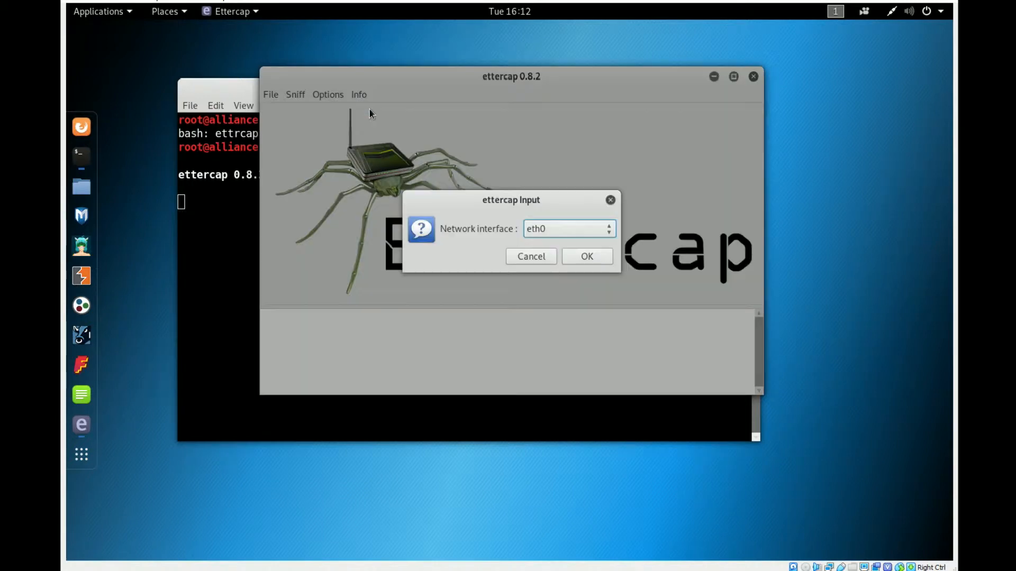
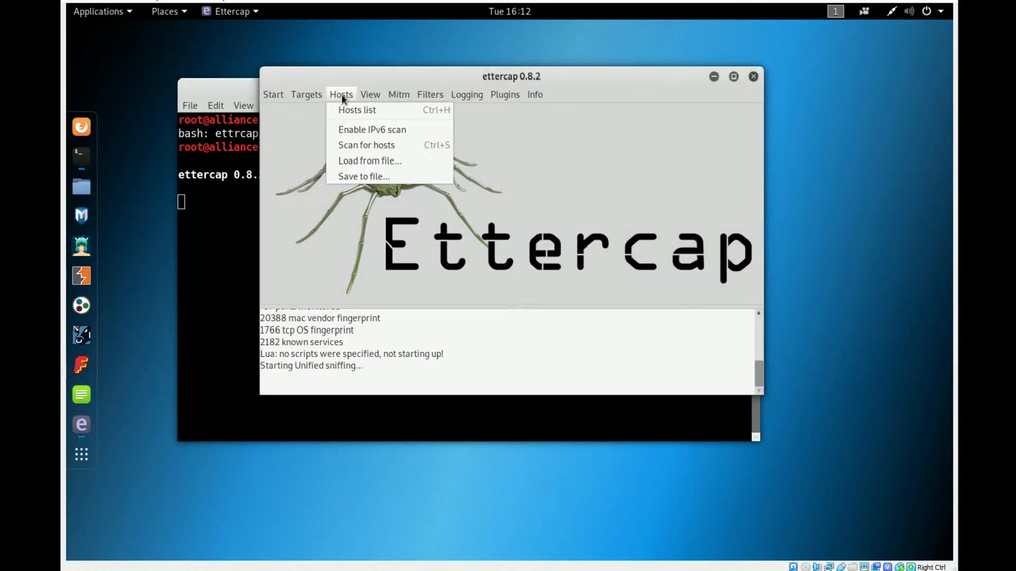
# - Scan the local network for hosts in Ettercap
pyautogui.click(360, 146)
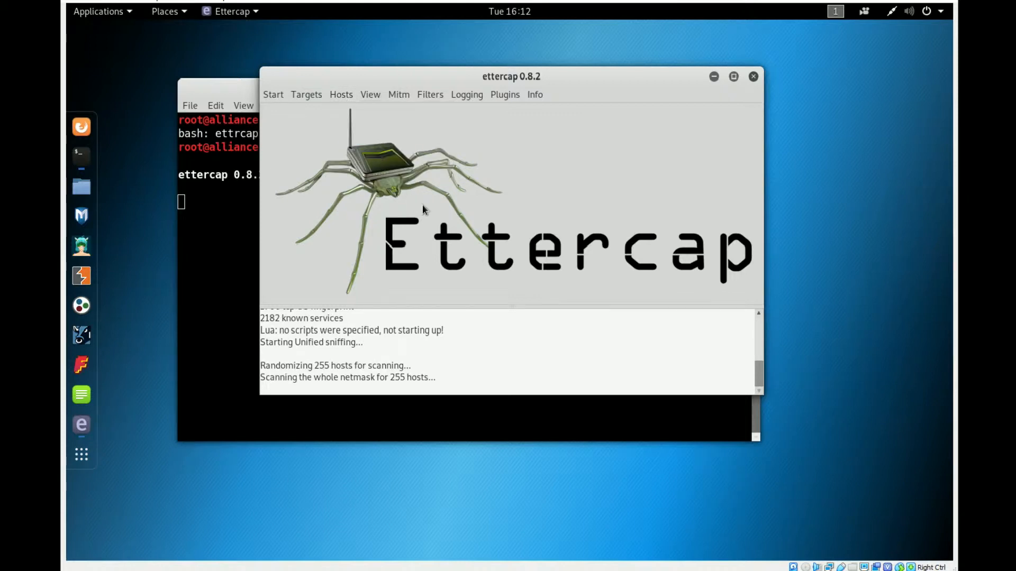
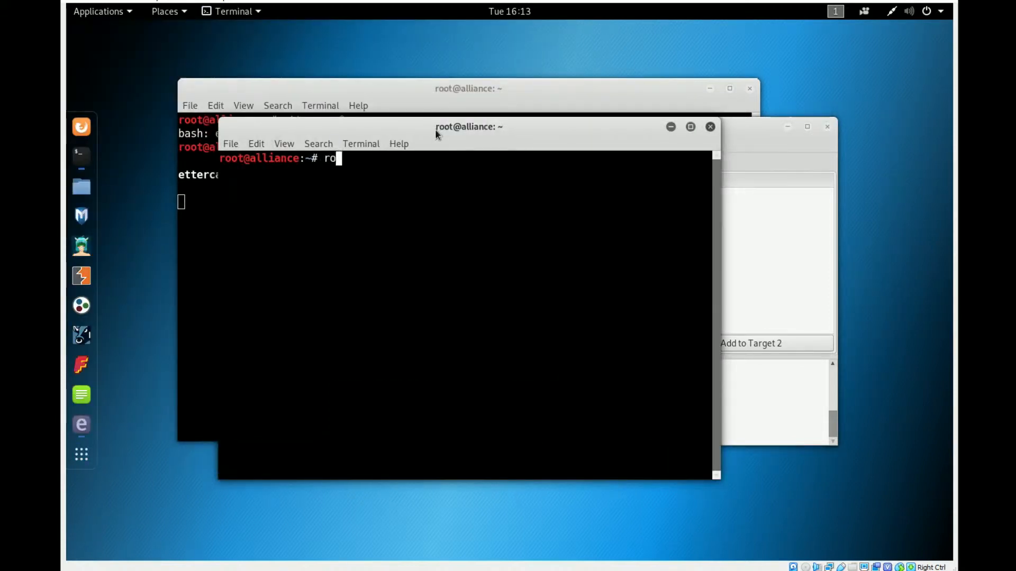
# - Run route -n in the terminal to display the routing table and check the default gateway address
pyautogui.press('Return')
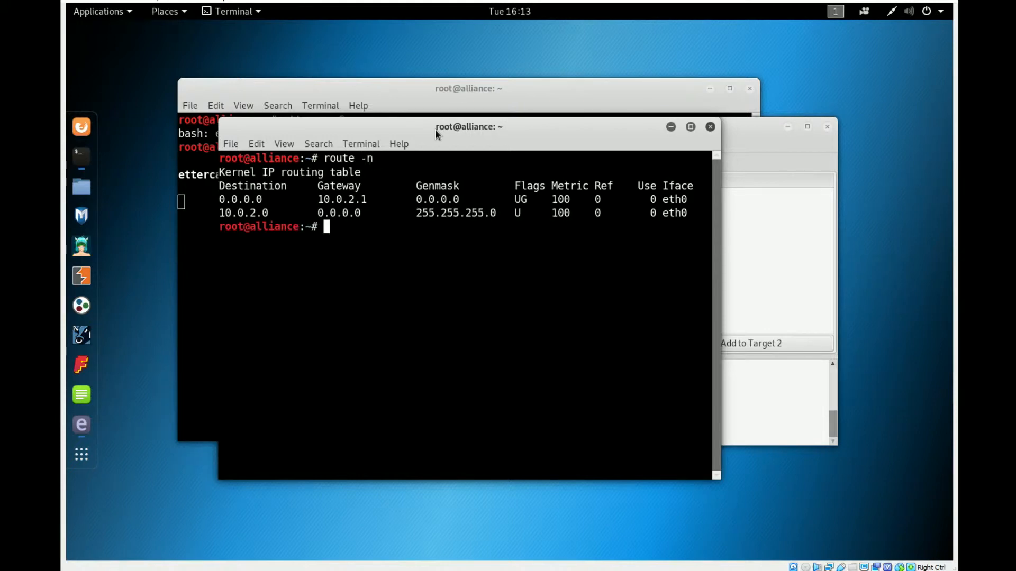
pyautogui.moveTo(318, 199); pyautogui.dragTo(374, 202)
pyautogui.click(374, 203)
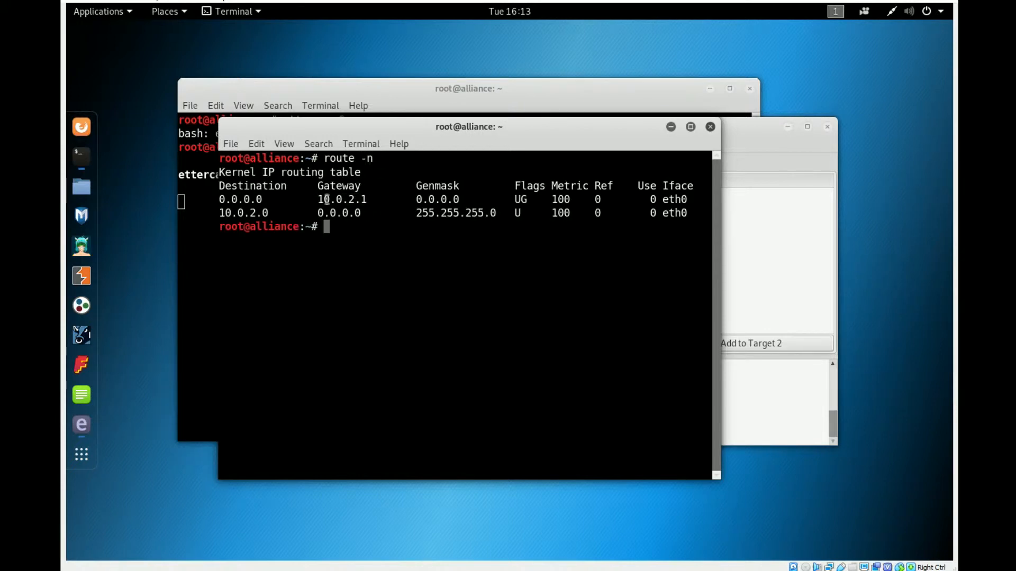
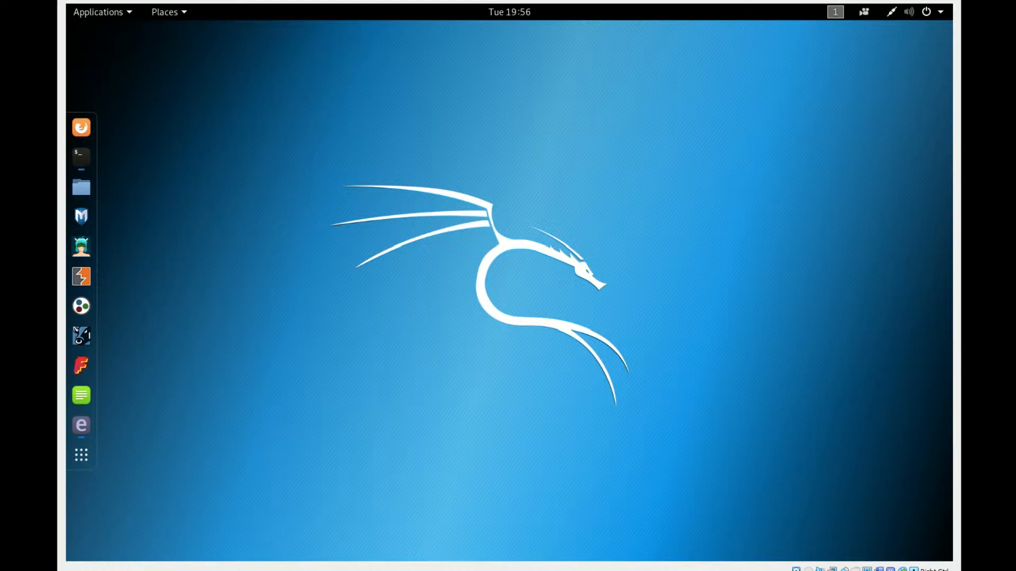
# - Launch Wireshark, dismissing its startup error, and start a live capture on the eth0 interface
pyautogui.click(82, 454)
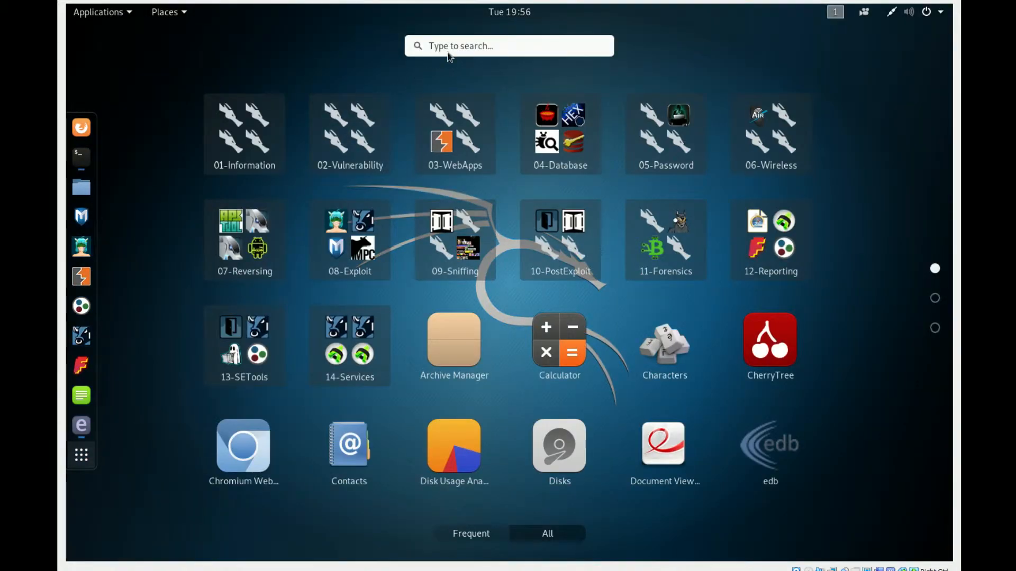
pyautogui.write('wire')
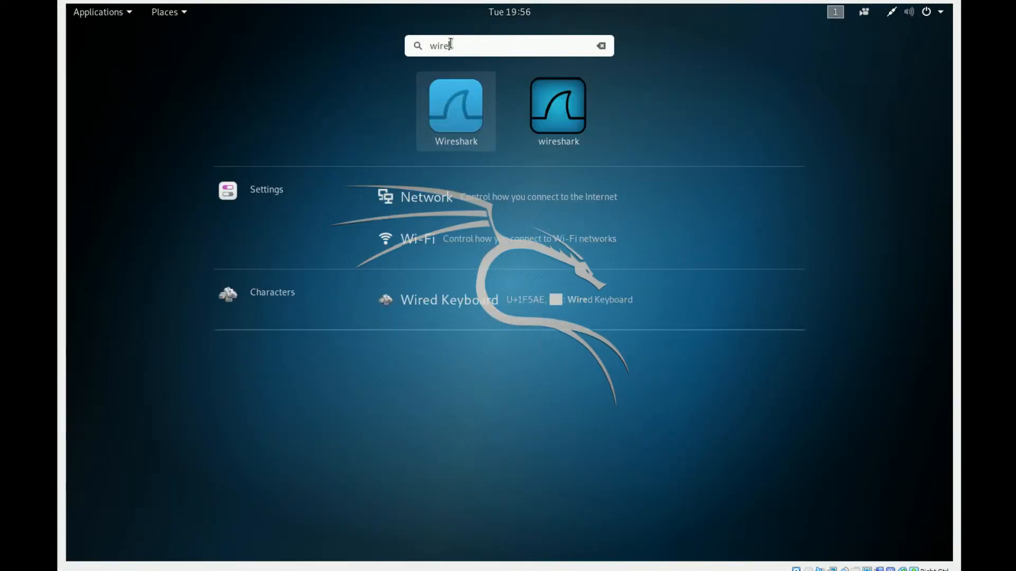
pyautogui.press('Return')
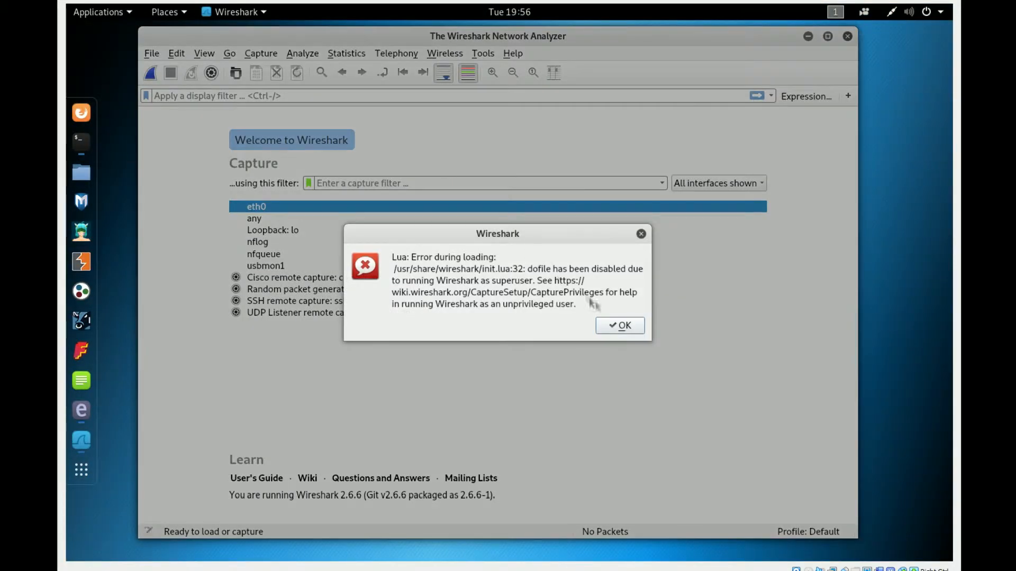
pyautogui.click(620, 326)
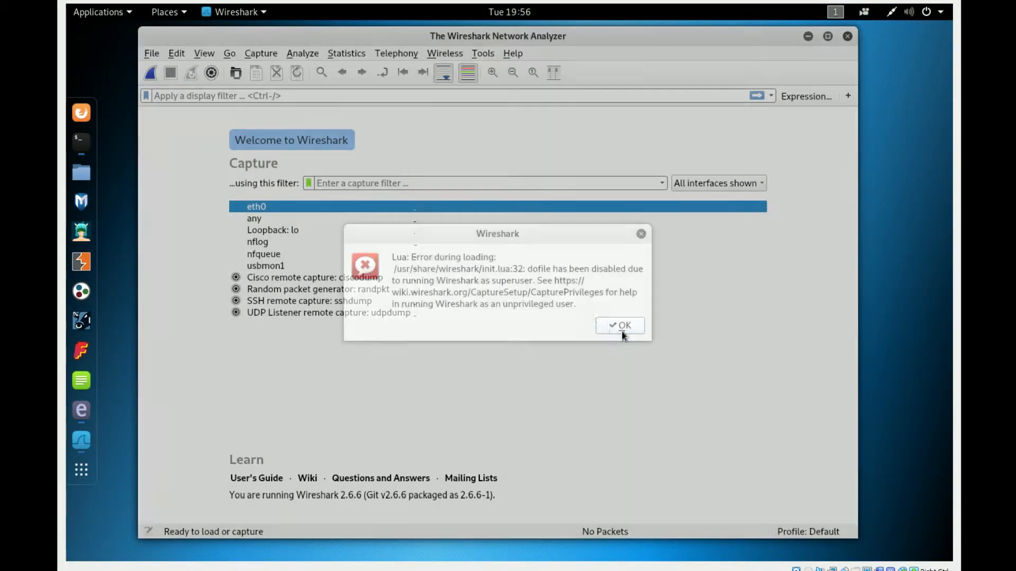
pyautogui.moveTo(270, 210)
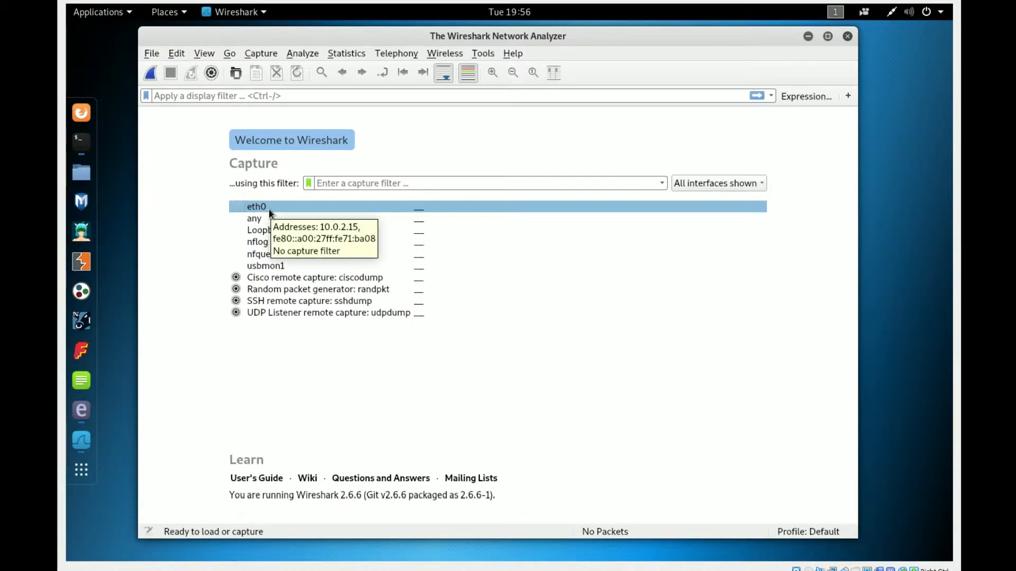
pyautogui.doubleClick(269, 210)
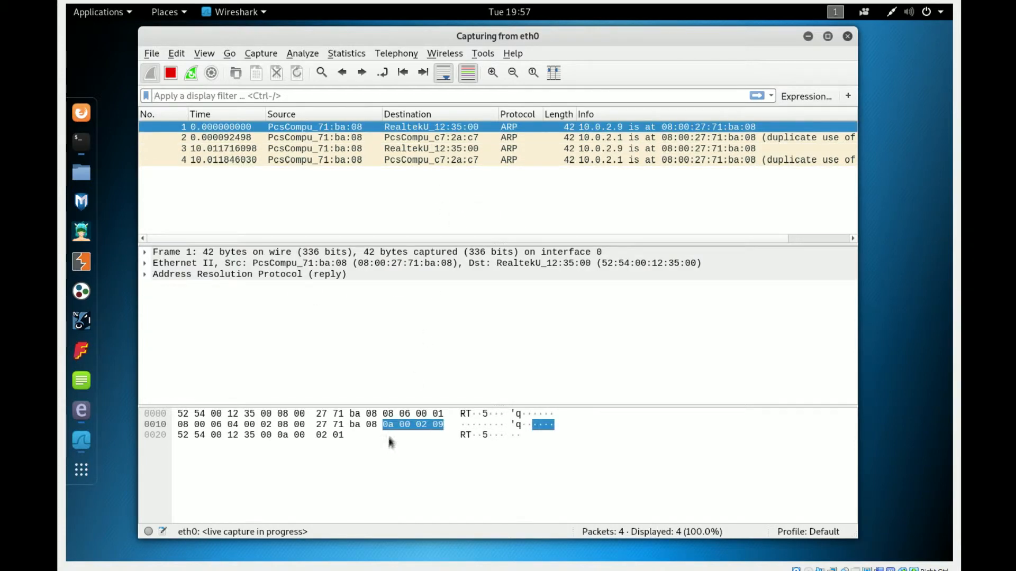
# - Switch to the Windows XP virtual machine, open Google Chrome and load ratemyserver.net to generate traffic
pyautogui.moveTo(396, 570)
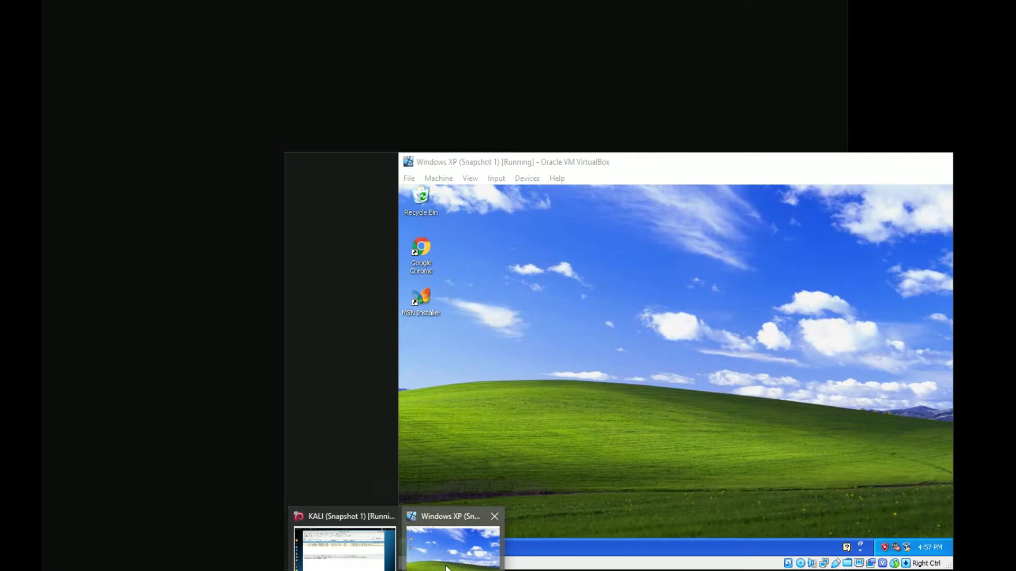
pyautogui.click(441, 567)
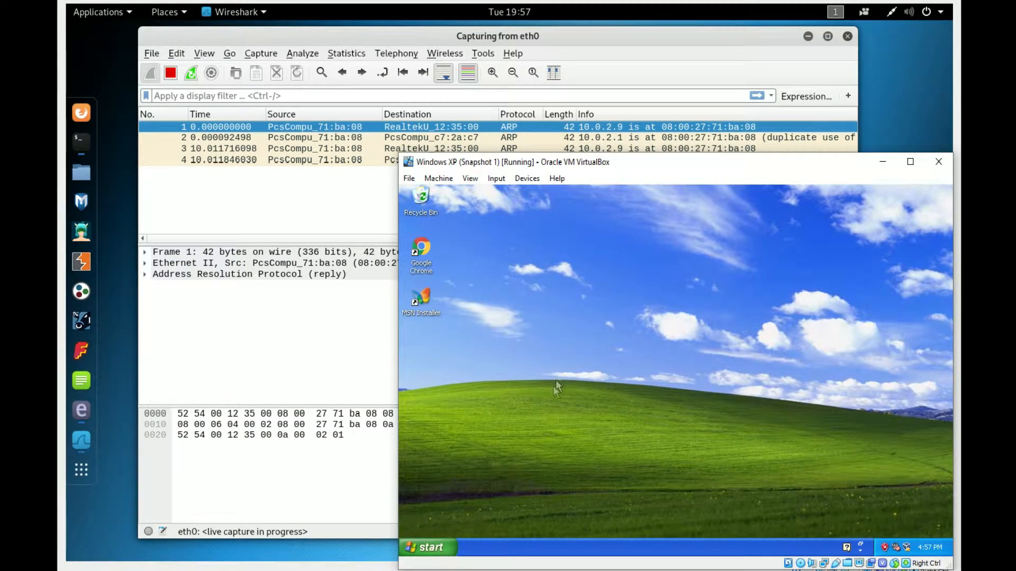
pyautogui.click(423, 253)
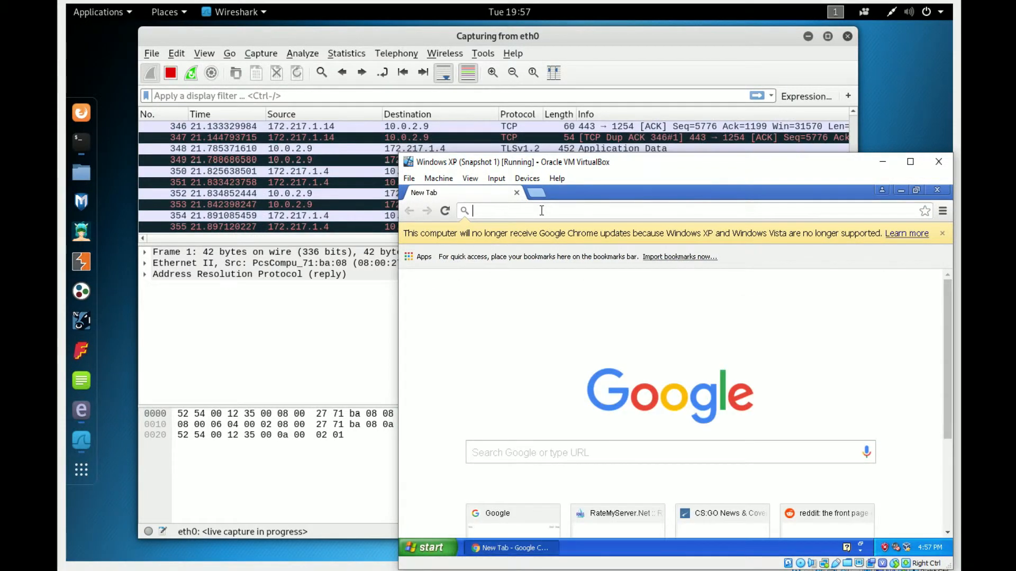
pyautogui.write('ratemyserver.net')
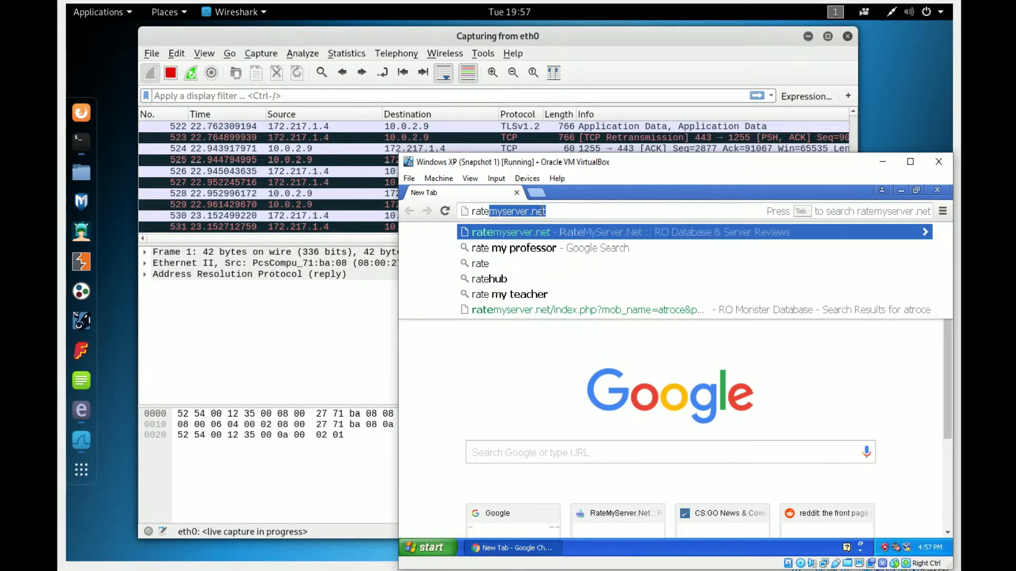
pyautogui.press('Return')
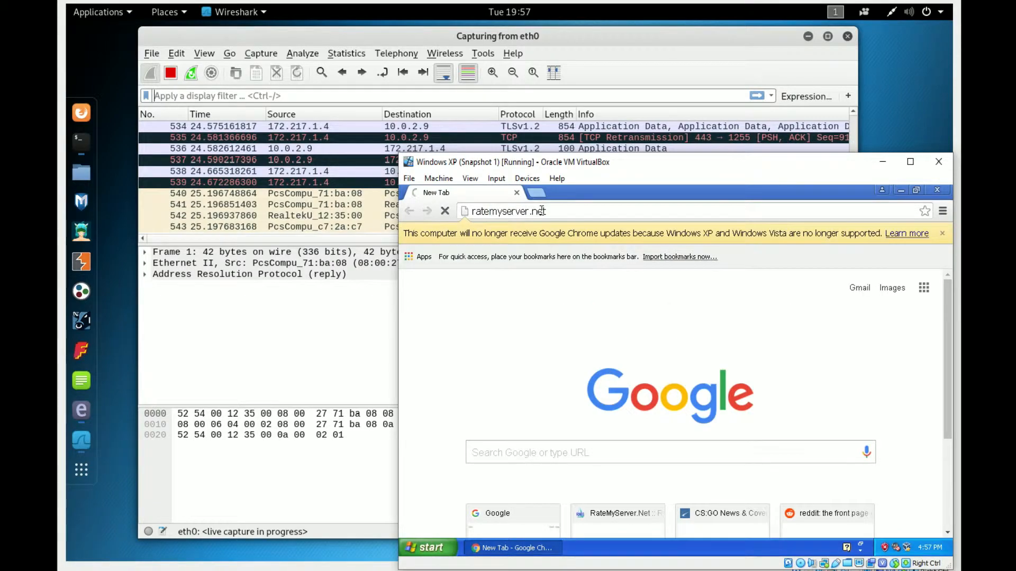
pyautogui.scroll(-5, 801, 341)
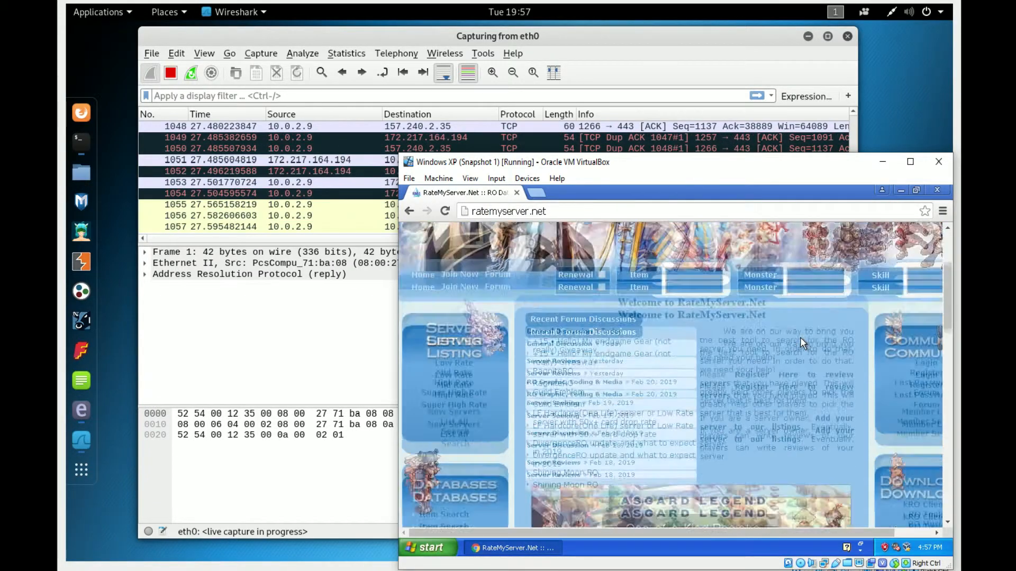
pyautogui.scroll(5, 800, 337)
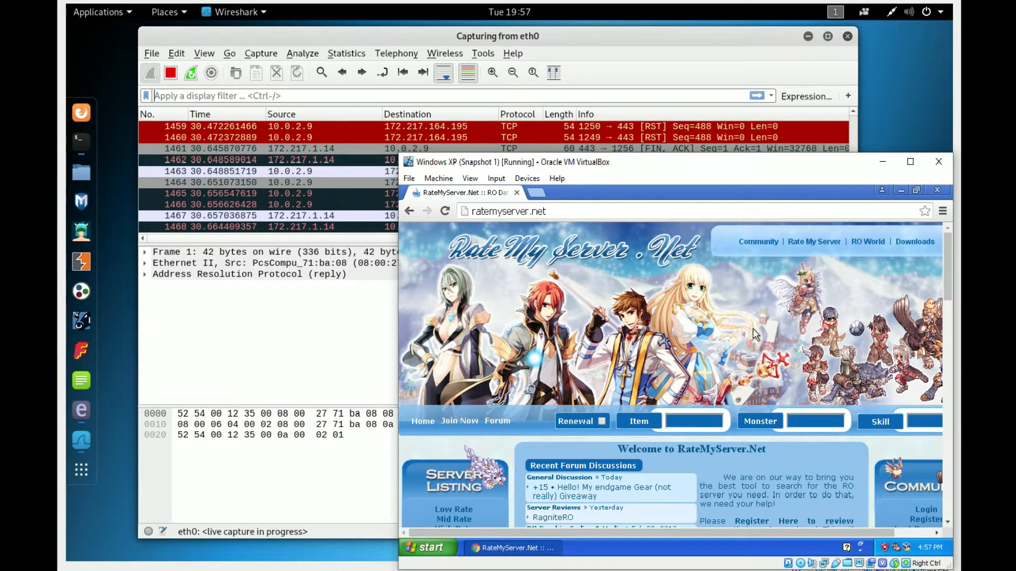
# - Return to Wireshark on the Kali machine, stop the eth0 capture and filter the packets by http
pyautogui.click(276, 354)
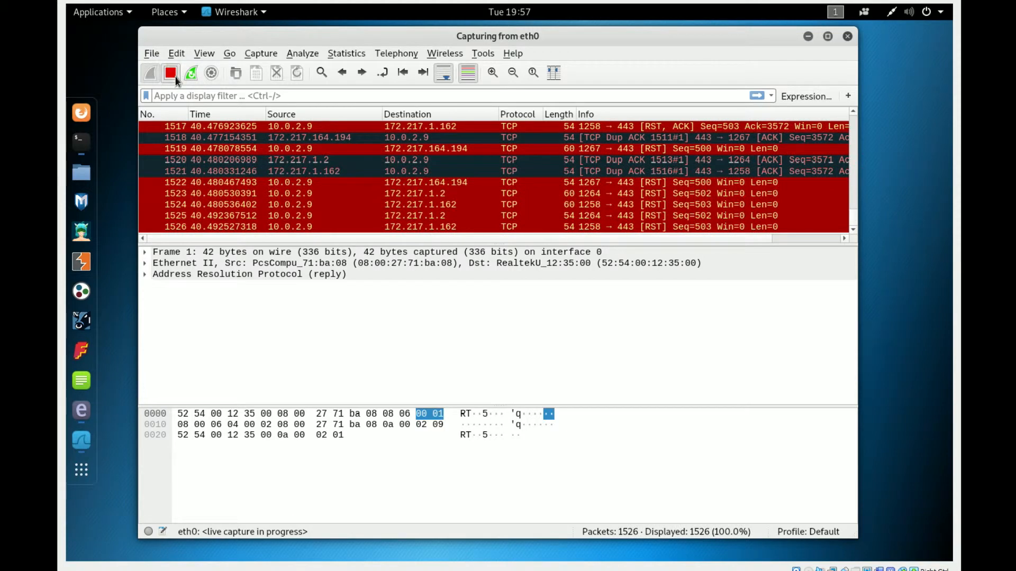
pyautogui.click(170, 74)
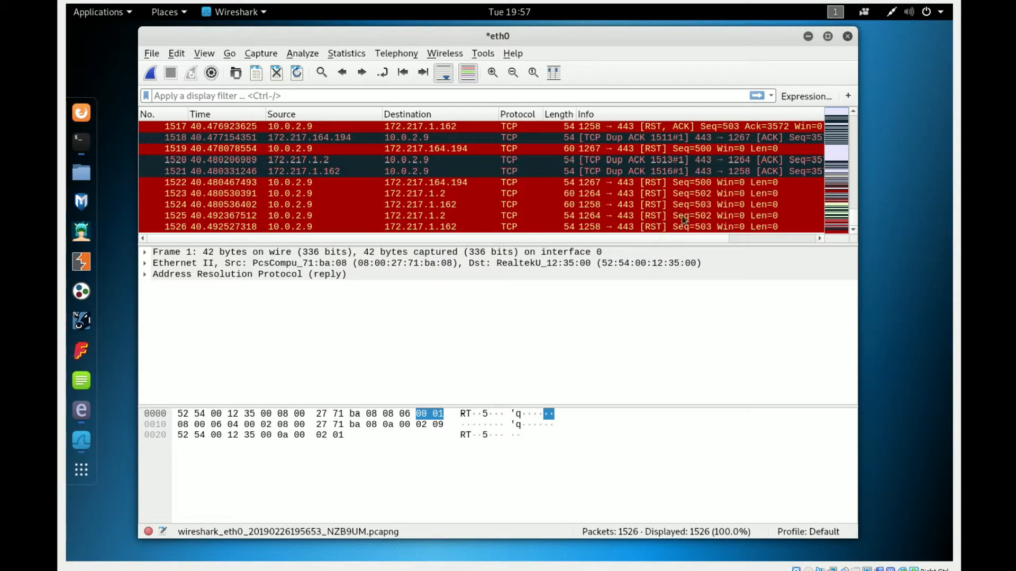
pyautogui.scroll(10, 856, 218)
pyautogui.scroll(-10, 855, 218)
pyautogui.click(223, 96)
pyautogui.write('http')
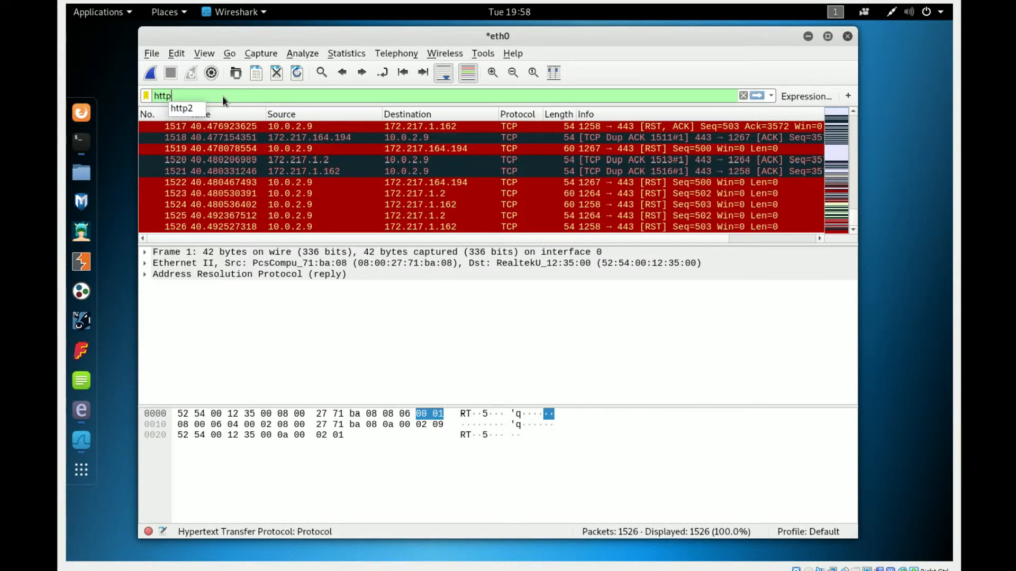
pyautogui.press('Return')
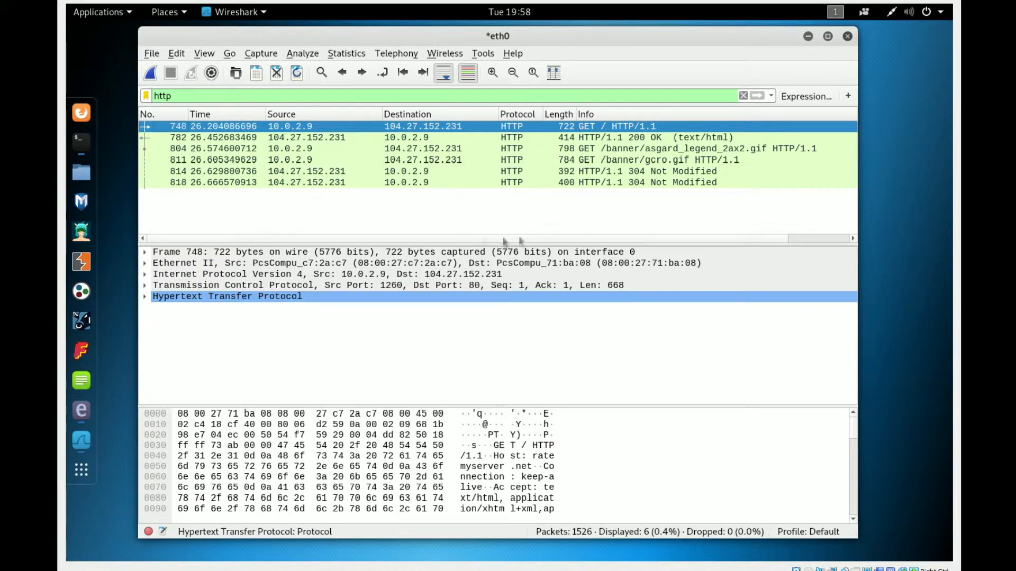
# - Expand the Hypertext Transfer Protocol details of the GET / packet and examine its host, user agent and cookie fields
pyautogui.click(462, 137)
pyautogui.click(470, 129)
pyautogui.click(144, 298)
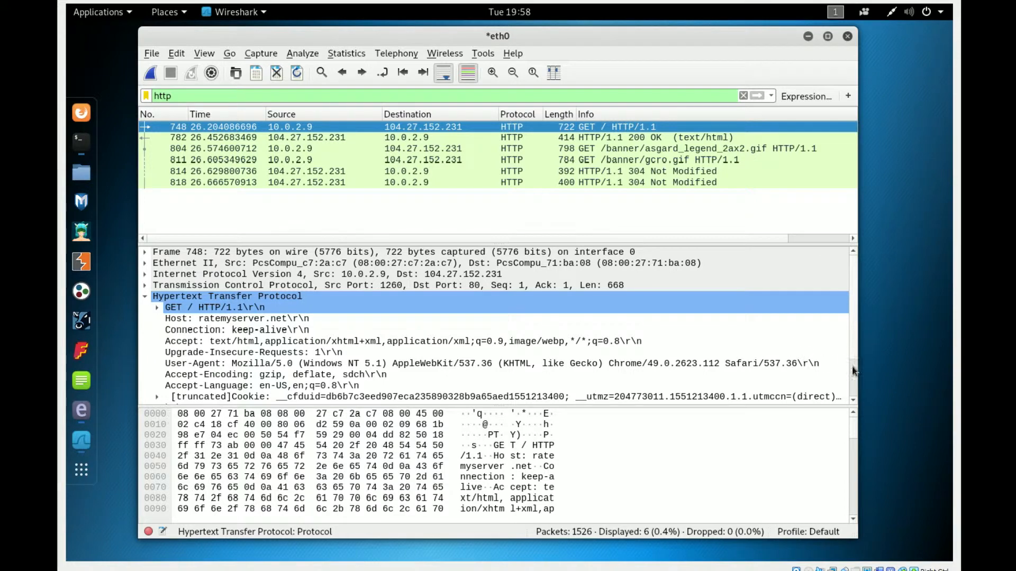
pyautogui.scroll(-2, 856, 366)
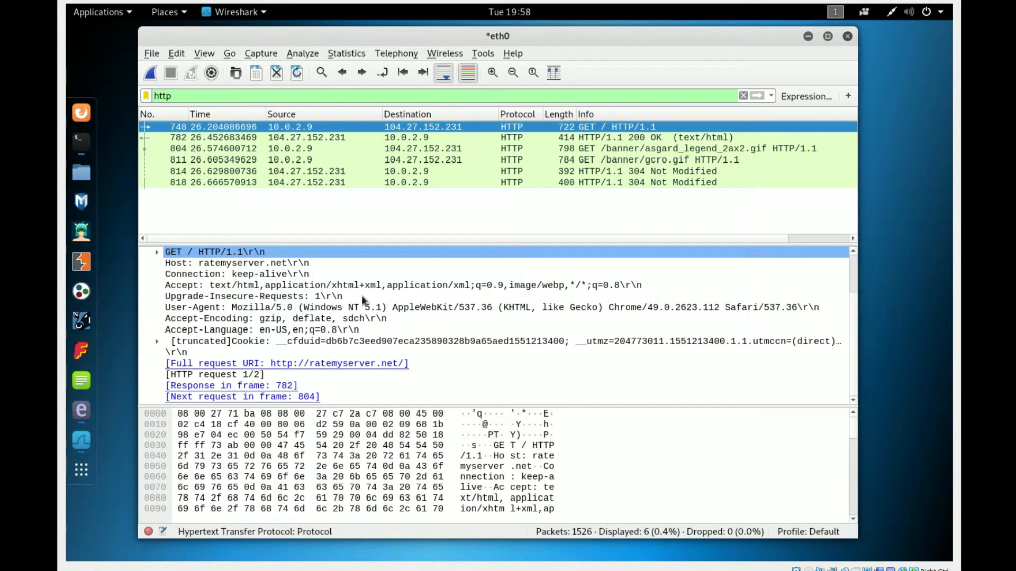
pyautogui.scroll(2, 357, 294)
pyautogui.scroll(-1, 357, 297)
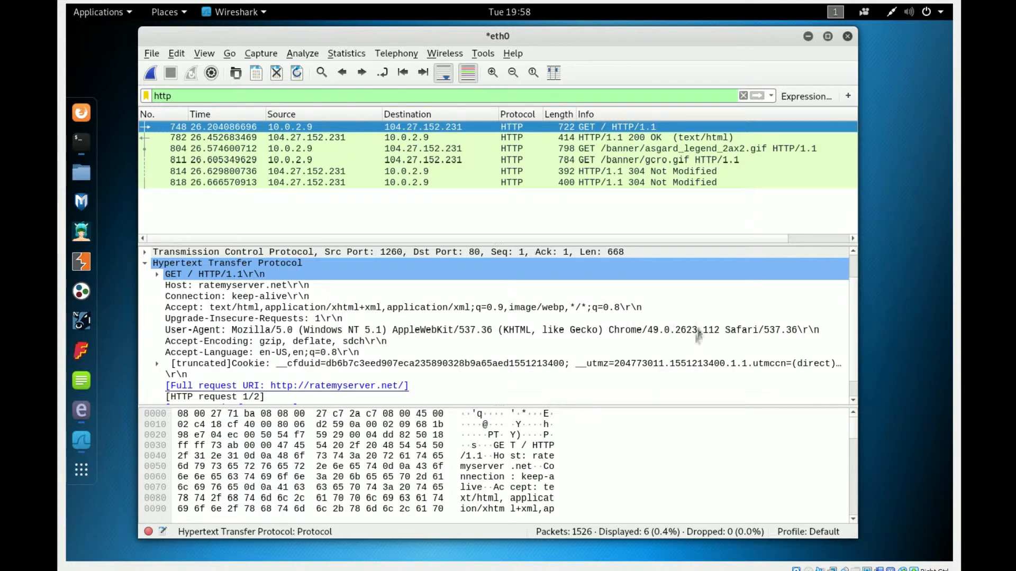
# - Expand the Transmission Control Protocol details of the same GET / packet and examine its ports and sequence fields
pyautogui.click(145, 253)
pyautogui.scroll(1, 261, 280)
pyautogui.scroll(-1, 261, 280)
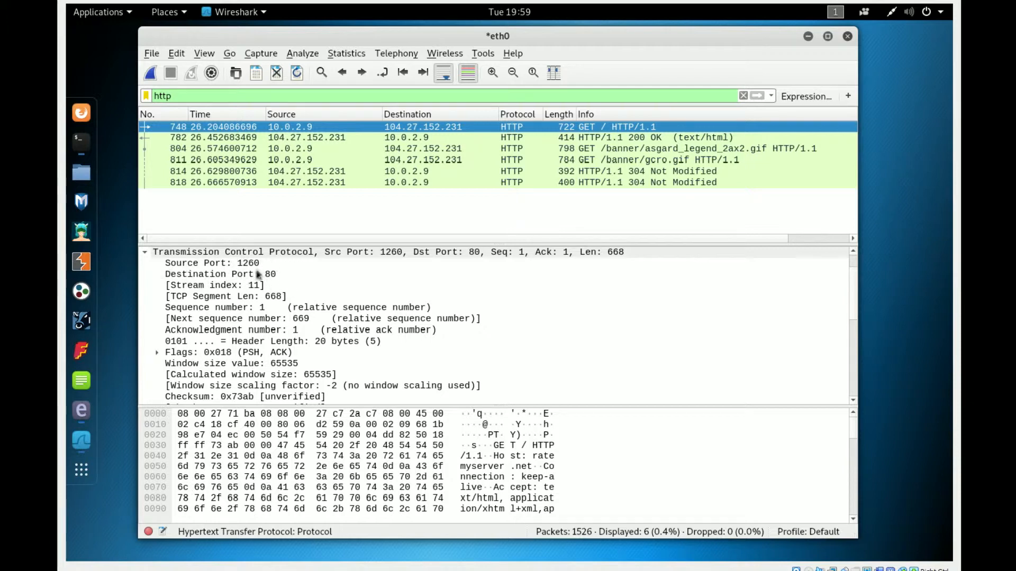
pyautogui.scroll(-7, 852, 317)
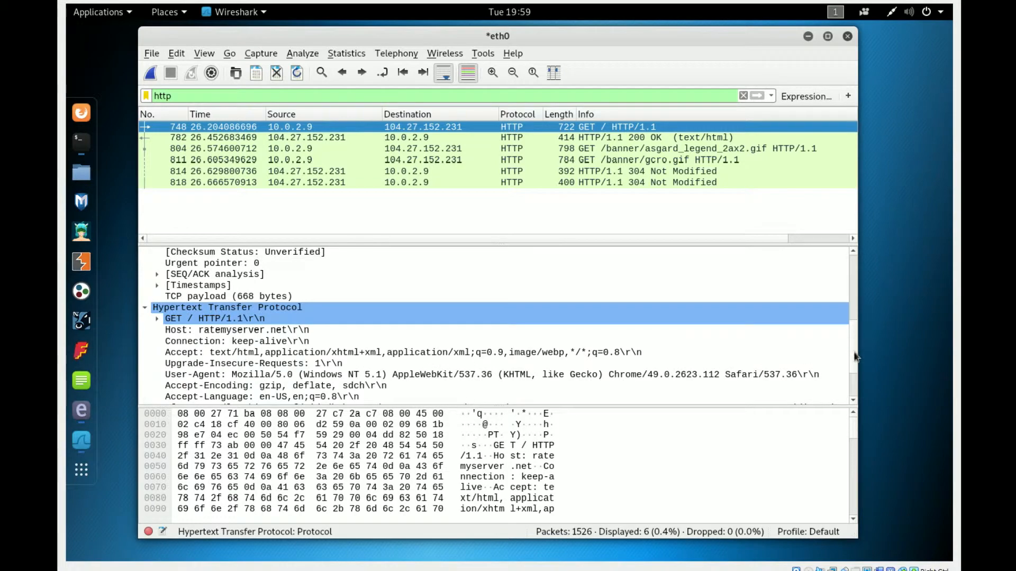
pyautogui.scroll(8, 851, 317)
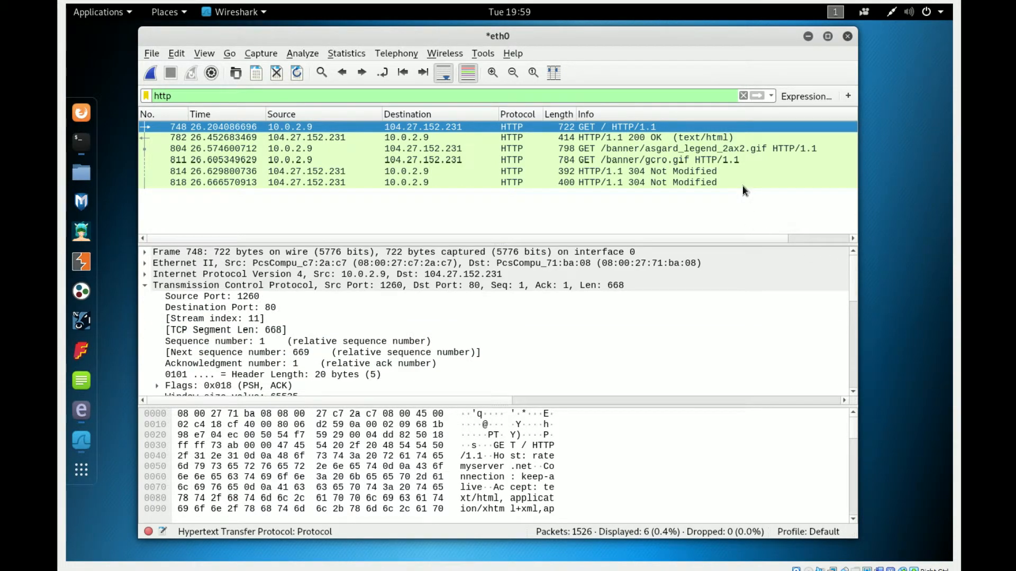
pyautogui.scroll(-8, 853, 317)
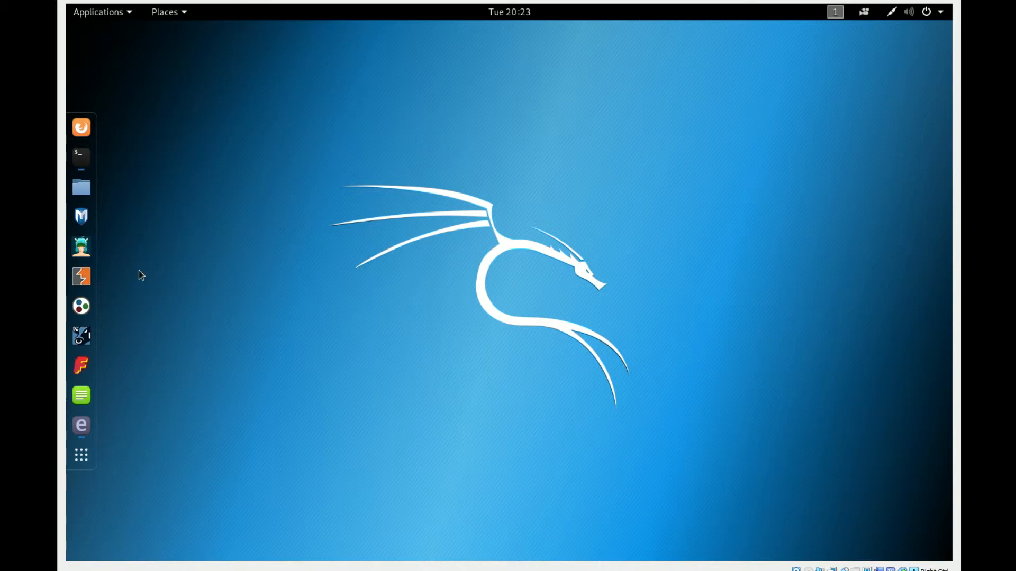
# - Open a new terminal window and enter the command driftnet -i eth0
pyautogui.rightClick(81, 157)
pyautogui.click(196, 111)
pyautogui.moveTo(364, 93); pyautogui.dragTo(353, 93)
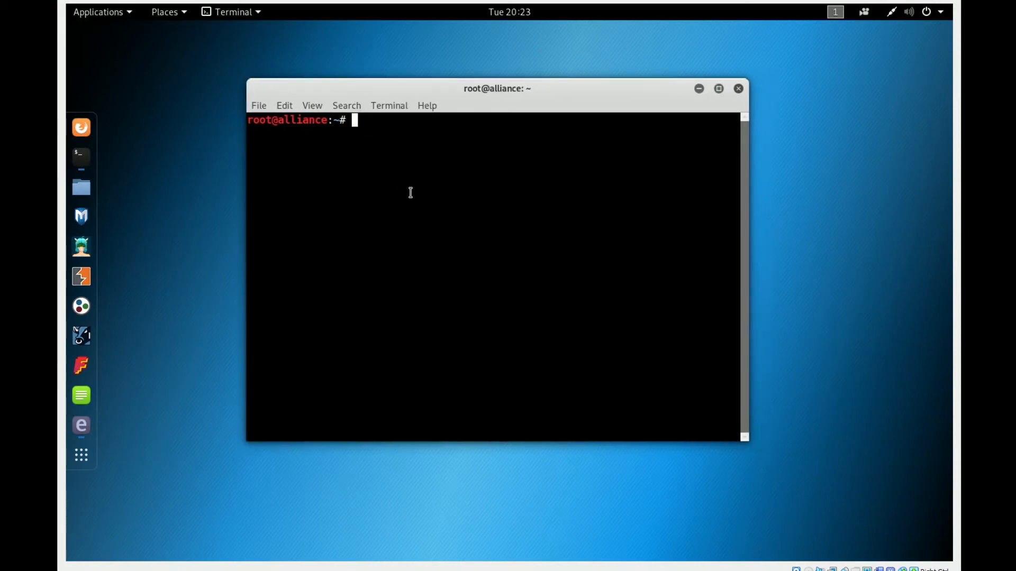
pyautogui.write('driftnet -i eth0')
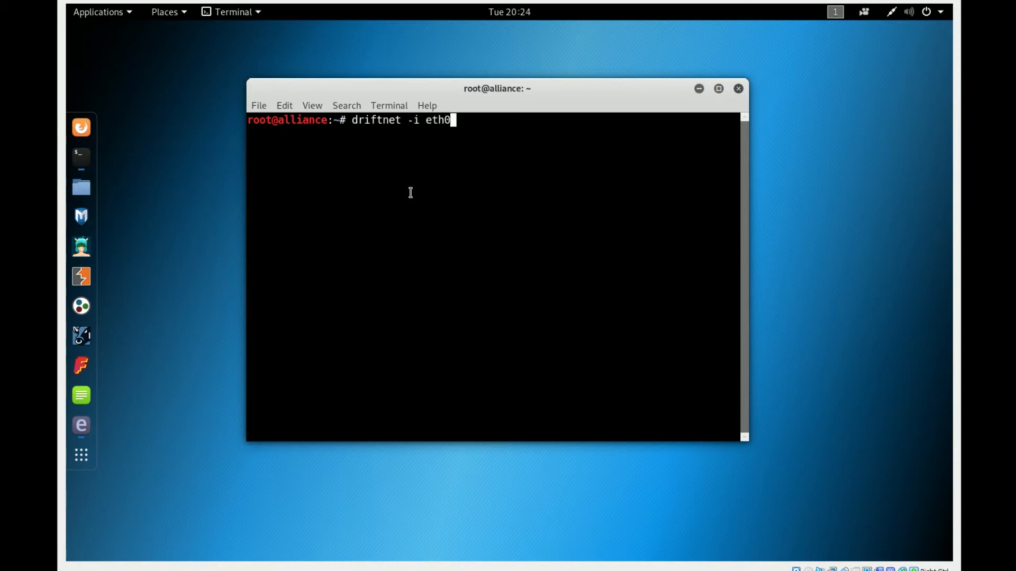
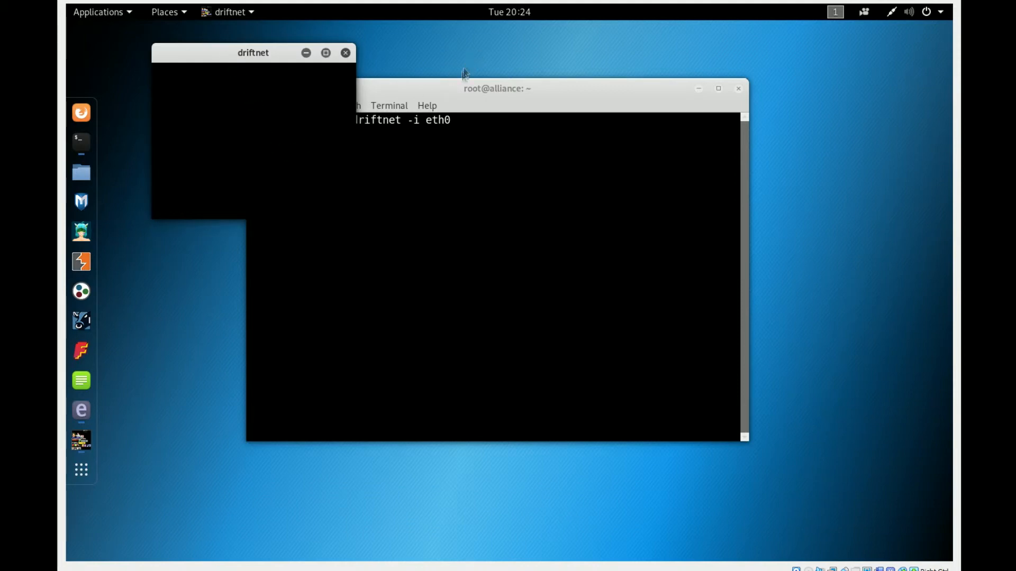
# - Move the terminal window aside so that it overlaps less of the driftnet window and shows the full command
pyautogui.moveTo(464, 74); pyautogui.dragTo(490, 105)
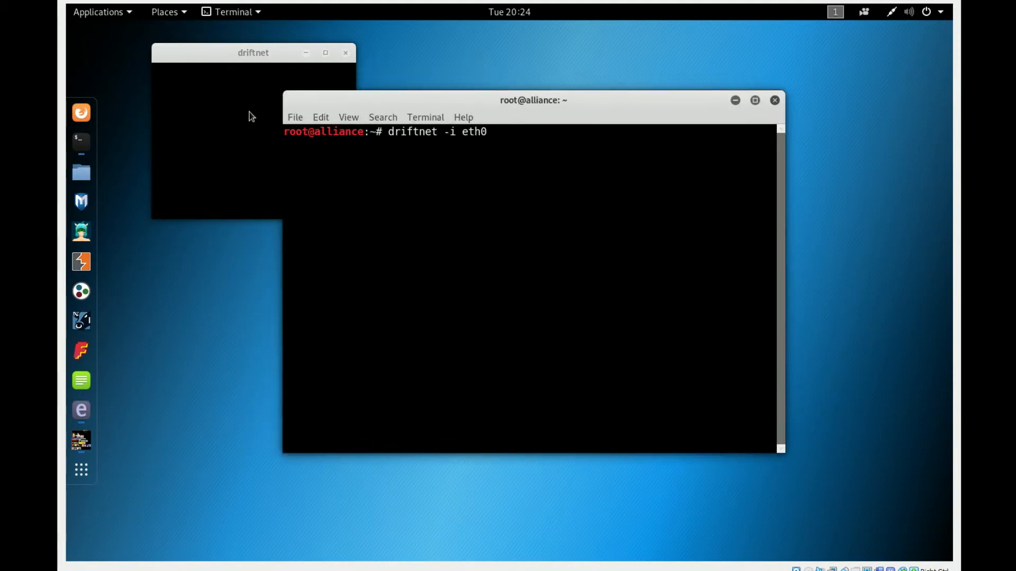
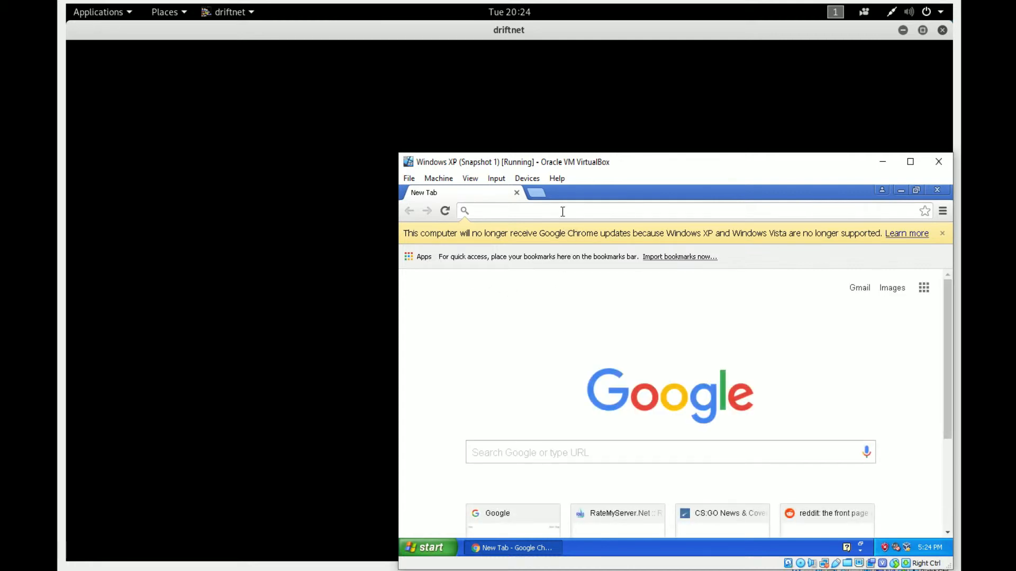
# - Load ratemyserver.net in the Windows XP virtual machine's browser and search its monster database for moonlight
pyautogui.write('ratemyserver.net')
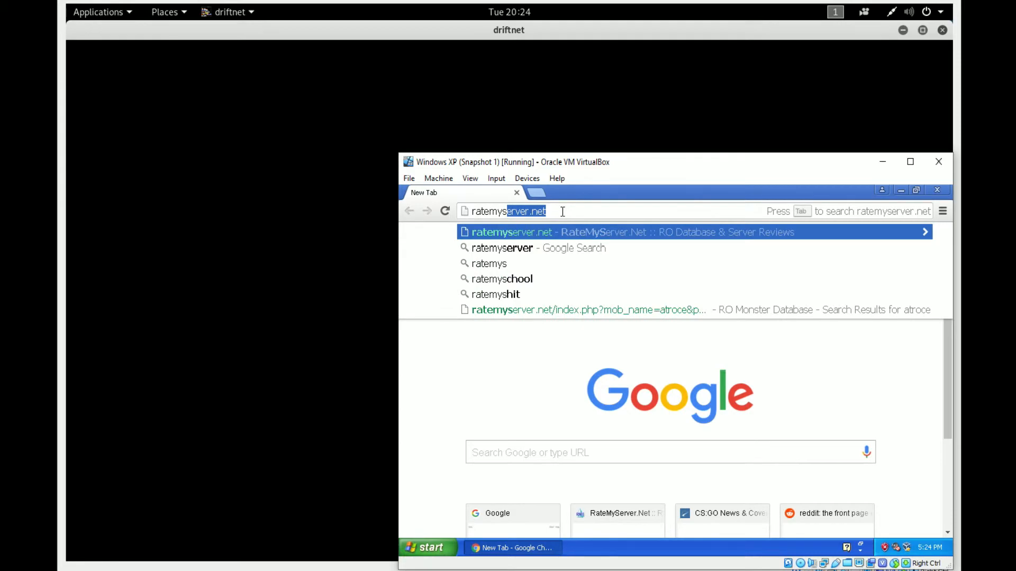
pyautogui.press('Return')
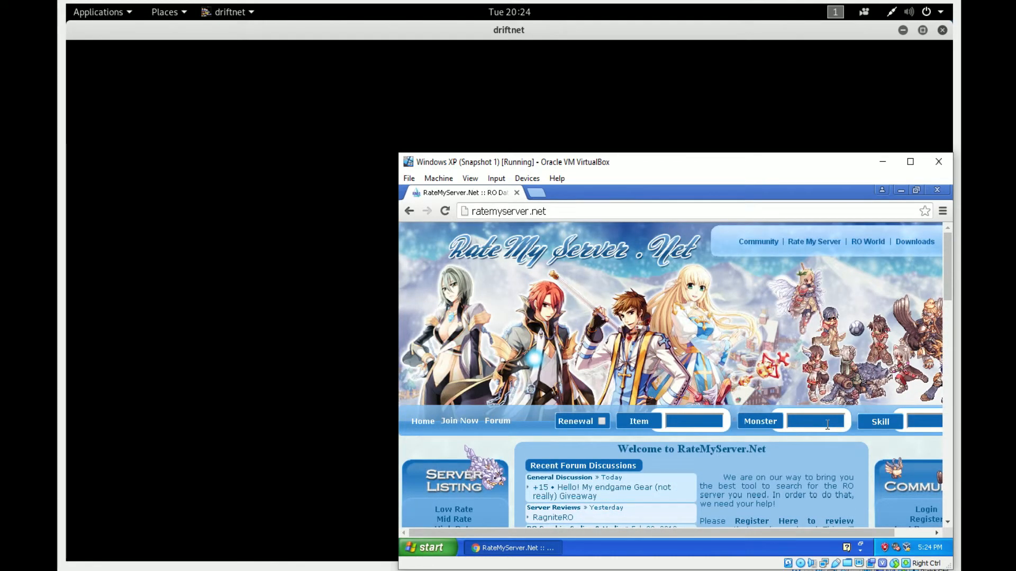
pyautogui.click(828, 423)
pyautogui.write('moonlight')
pyautogui.press('Return')
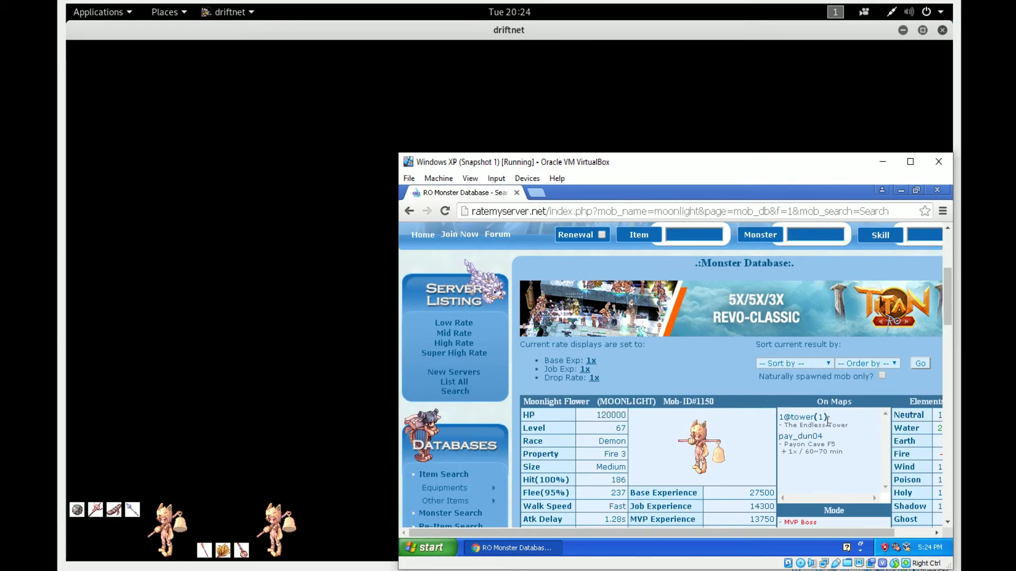
pyautogui.scroll(-7, 828, 421)
pyautogui.scroll(10, 830, 409)
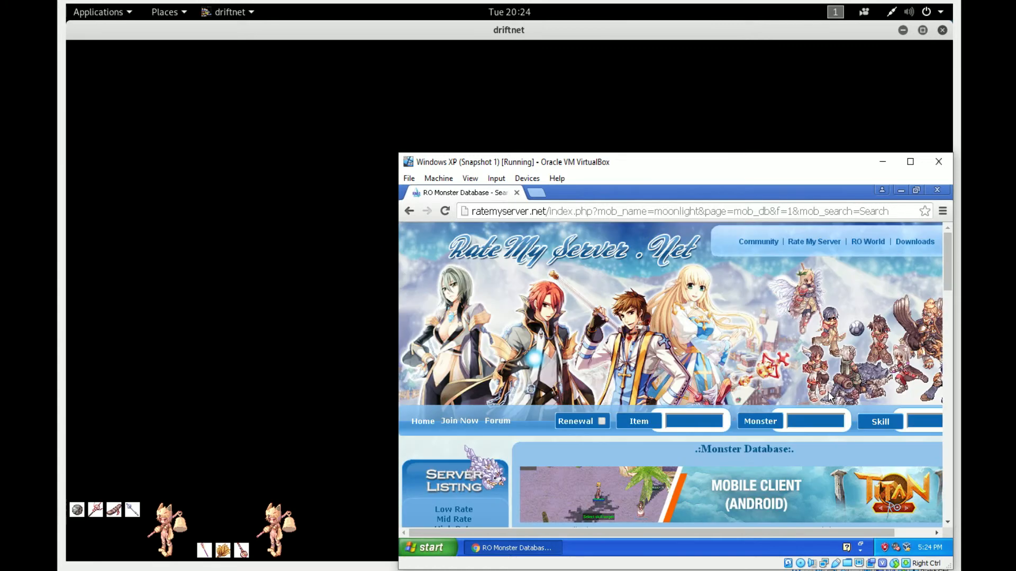
# - Search the site's item database for balmung and look through the results page
pyautogui.click(803, 419)
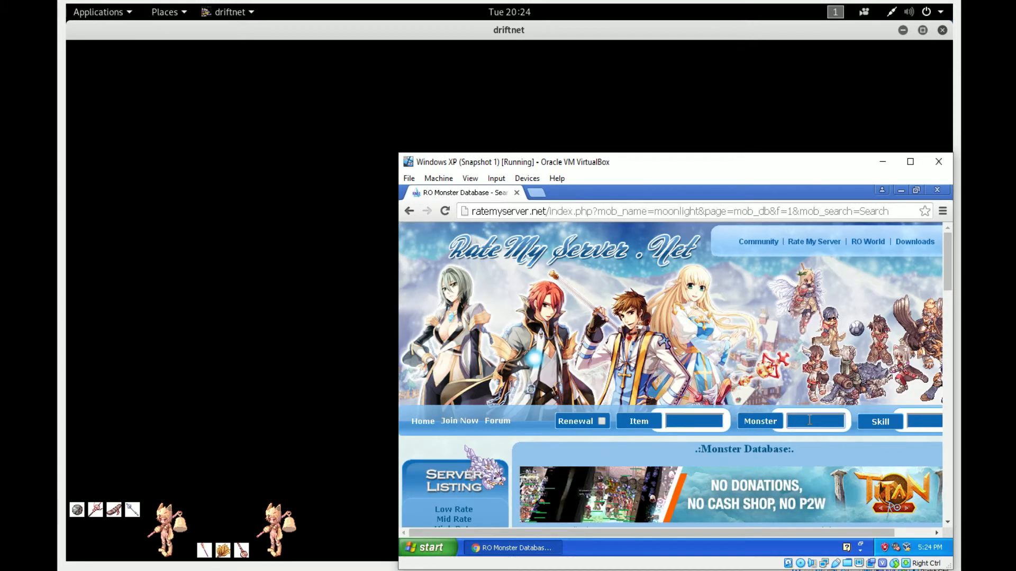
pyautogui.click(704, 421)
pyautogui.write('balmung')
pyautogui.press('Return')
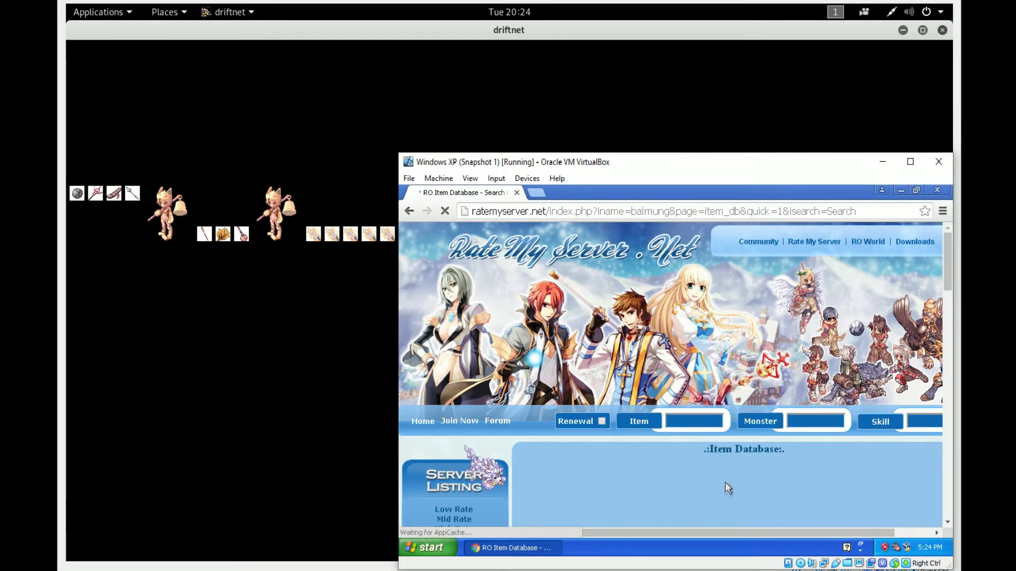
pyautogui.scroll(-2, 711, 463)
pyautogui.scroll(-6, 712, 463)
pyautogui.scroll(10, 746, 418)
# - Search the monster database for turtle general and look through its entry down to the drops
pyautogui.click(810, 425)
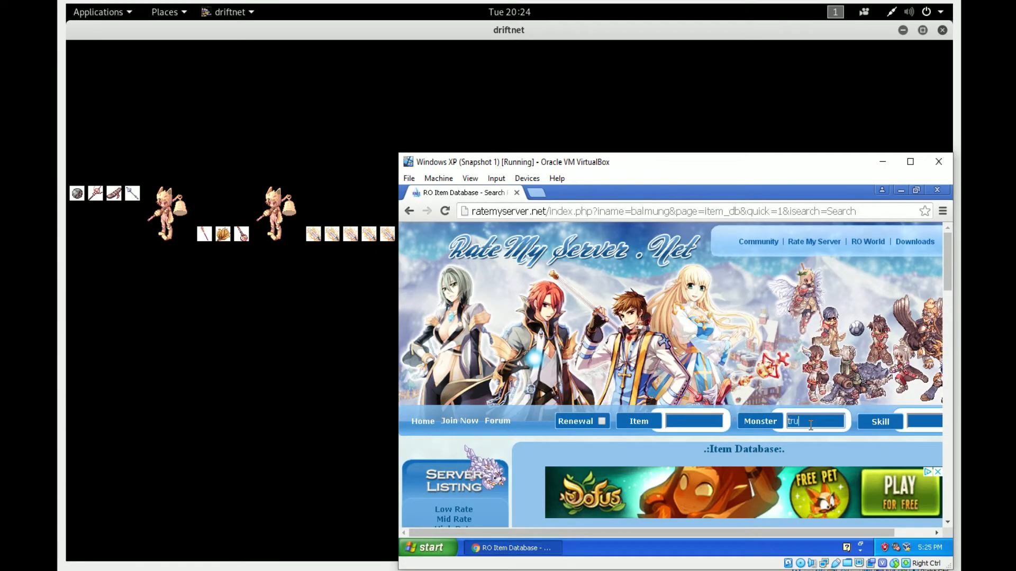
pyautogui.write('tru')
pyautogui.press('BackSpace')
pyautogui.press('BackSpace')
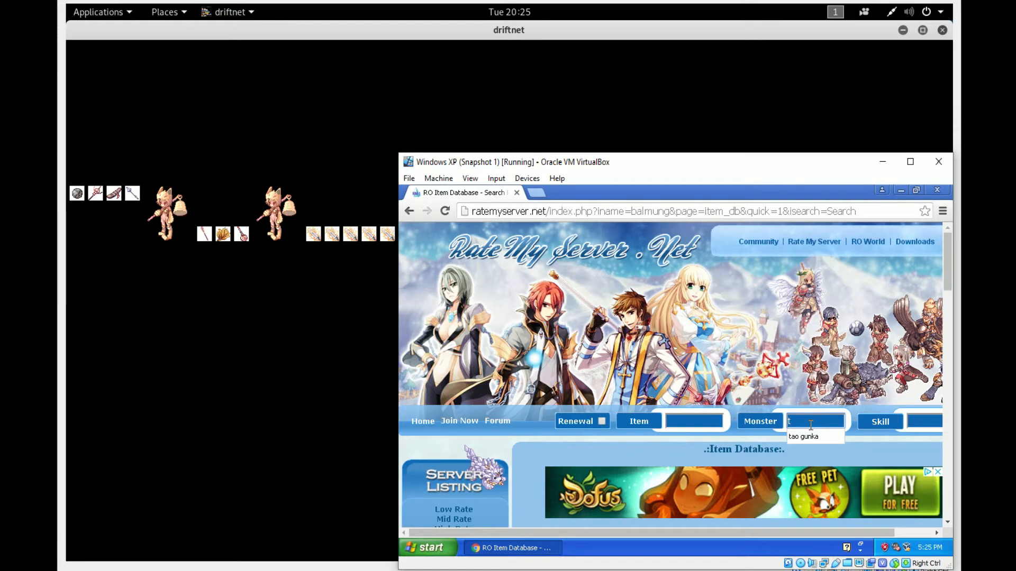
pyautogui.write('urtle general')
pyautogui.press('Return')
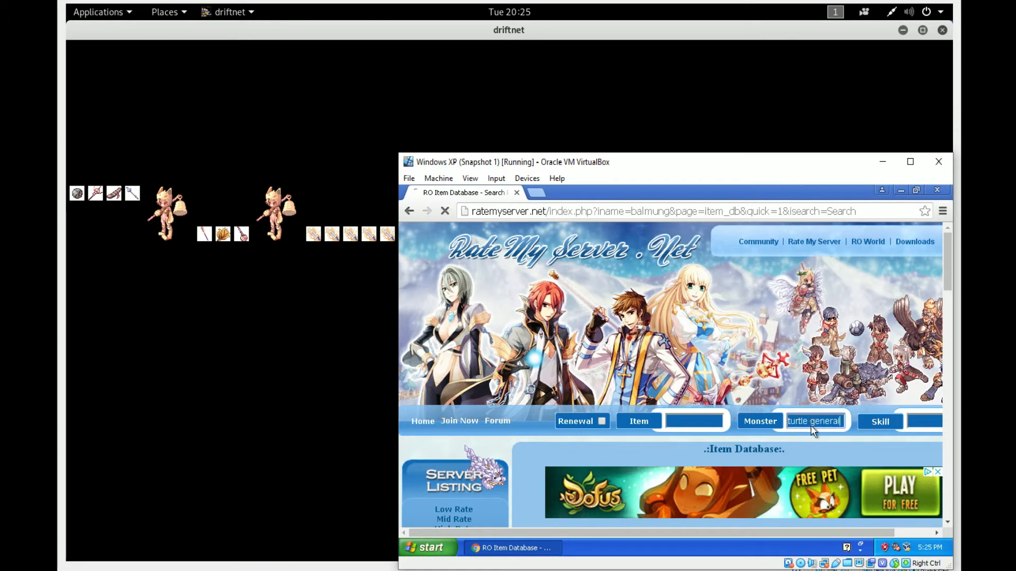
pyautogui.scroll(-5, 810, 426)
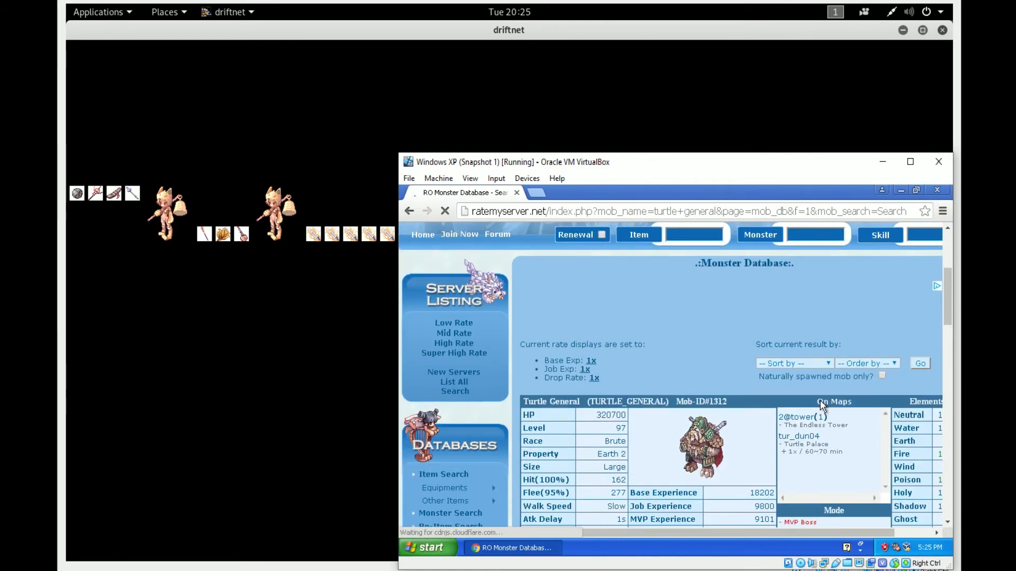
pyautogui.scroll(-10, 824, 406)
pyautogui.scroll(15, 824, 407)
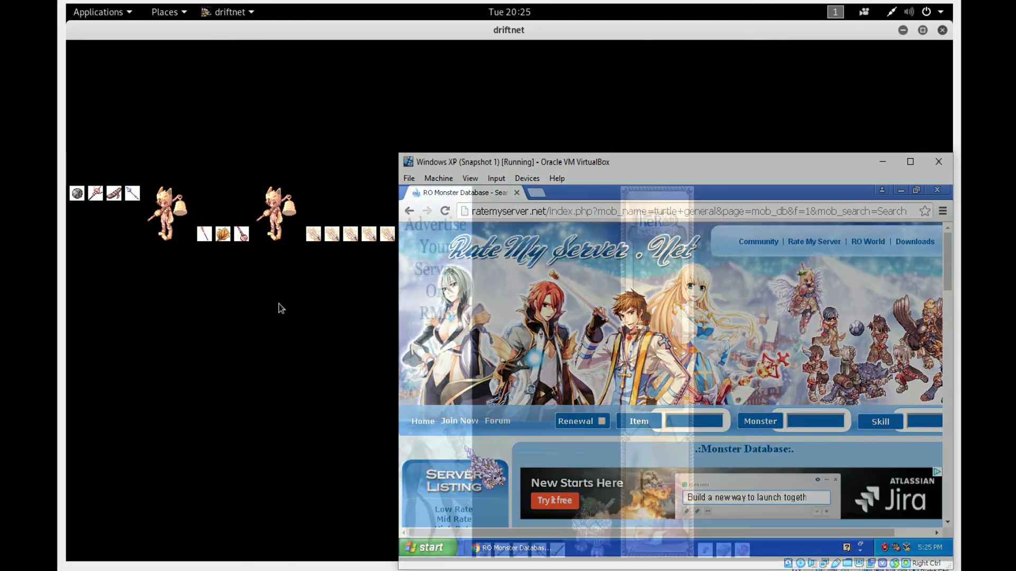
# - Bring the driftnet window to the front and examine the images captured from the browsing session
pyautogui.click(280, 308)
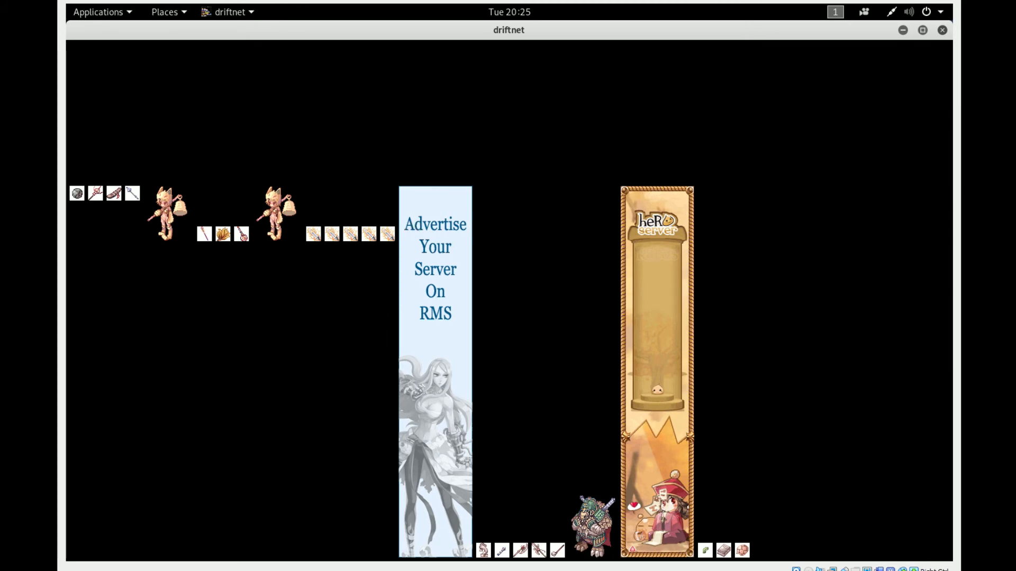
pyautogui.moveTo(398, 570)
pyautogui.click(452, 547)
pyautogui.scroll(-3, 716, 318)
pyautogui.scroll(-2, 717, 317)
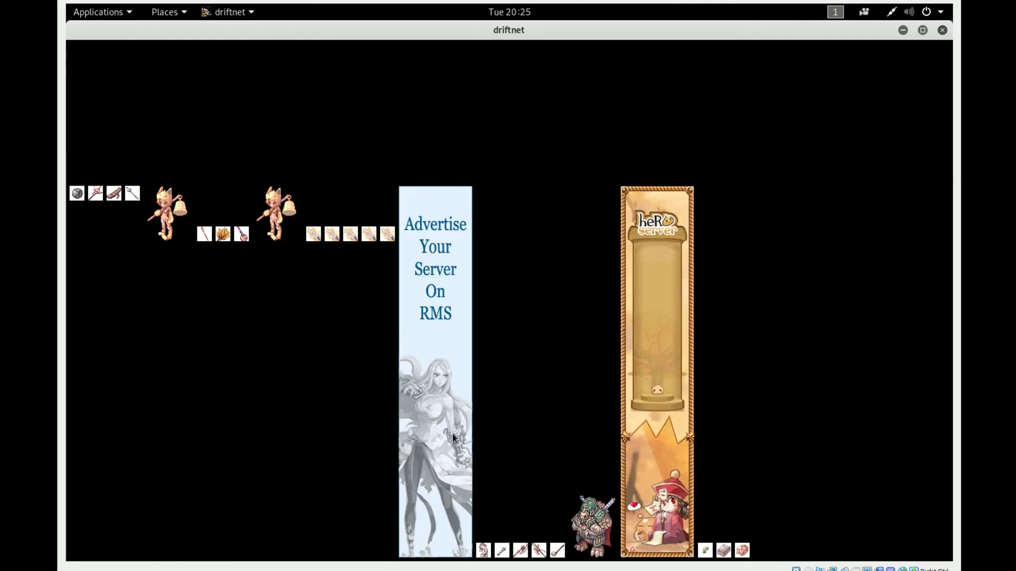